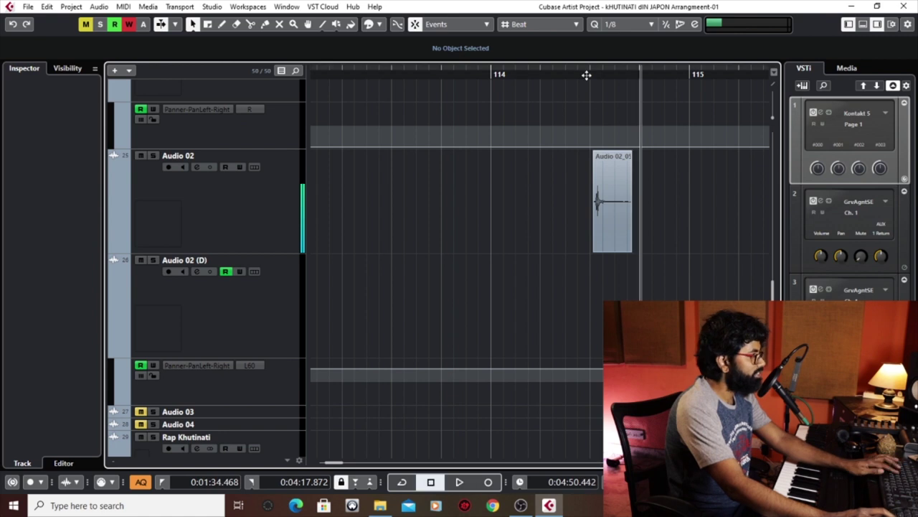
Step: Play back the short Audio 02 clips between bars 116 and 118
{"action": "key", "text": "space"}
{"action": "key", "text": "g"}
{"action": "key", "text": "g"}
{"action": "key", "text": "g"}
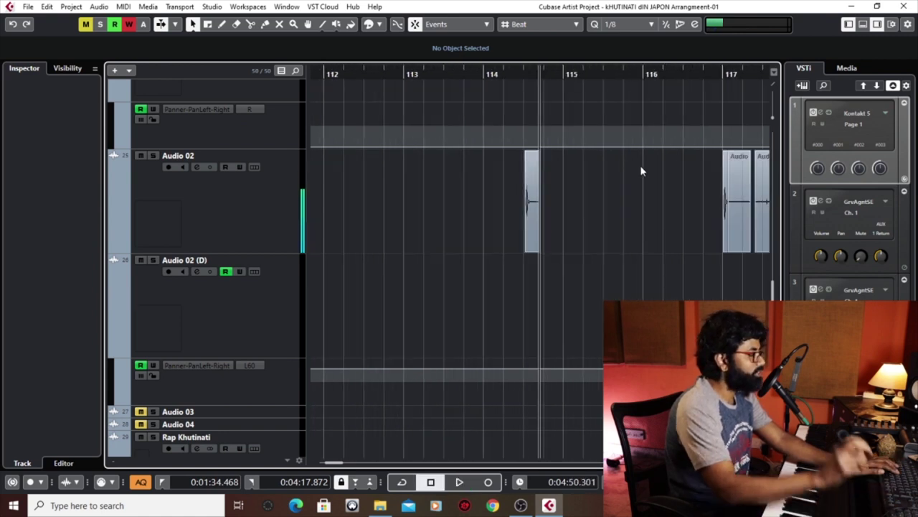
{"action": "left_click", "coordinate": [640, 78]}
{"action": "key", "text": "h"}
{"action": "key", "text": "h"}
{"action": "key", "text": "h"}
{"action": "key", "text": "h"}
{"action": "key", "text": "space"}
{"action": "key", "text": "g"}
{"action": "key", "text": "g"}
{"action": "key", "text": "g"}
{"action": "key", "text": "space"}
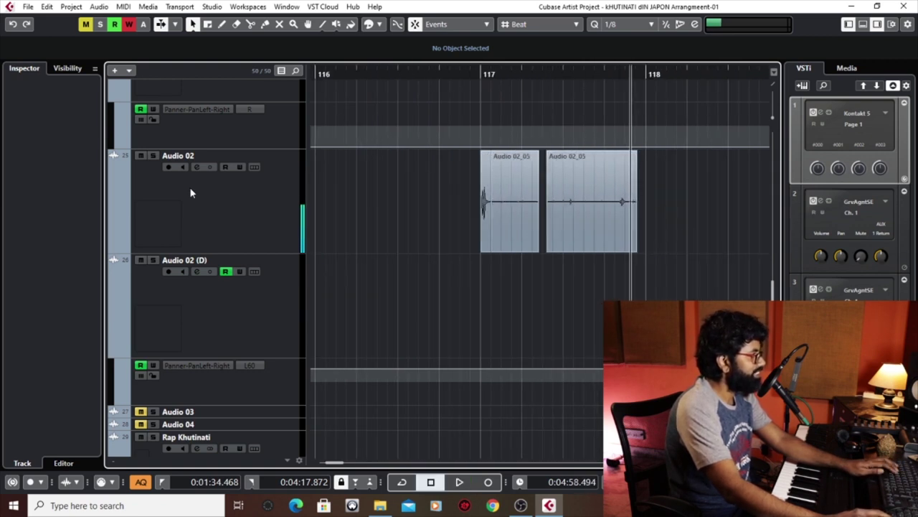
Step: Solo the Audio 02 track and play its clips from just before bar 117
{"action": "left_click", "coordinate": [213, 211]}
{"action": "left_click", "coordinate": [153, 156]}
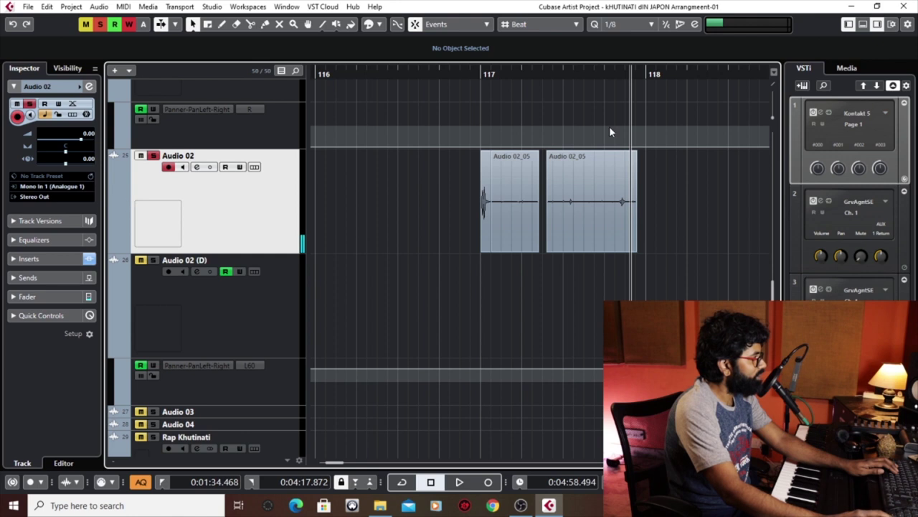
{"action": "left_click", "coordinate": [477, 74]}
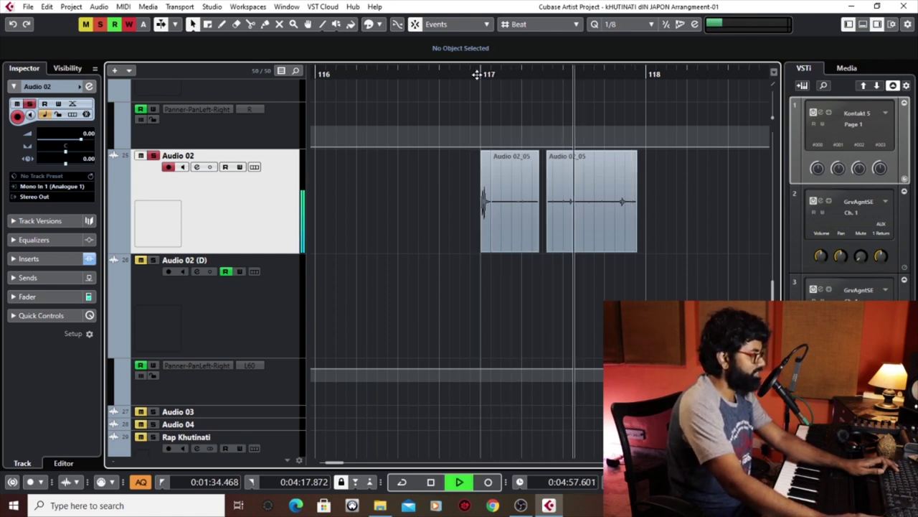
{"action": "key", "text": "space"}
{"action": "key", "text": "g"}
{"action": "key", "text": "g"}
{"action": "key", "text": "g"}
{"action": "key", "text": "g"}
{"action": "key", "text": "g"}
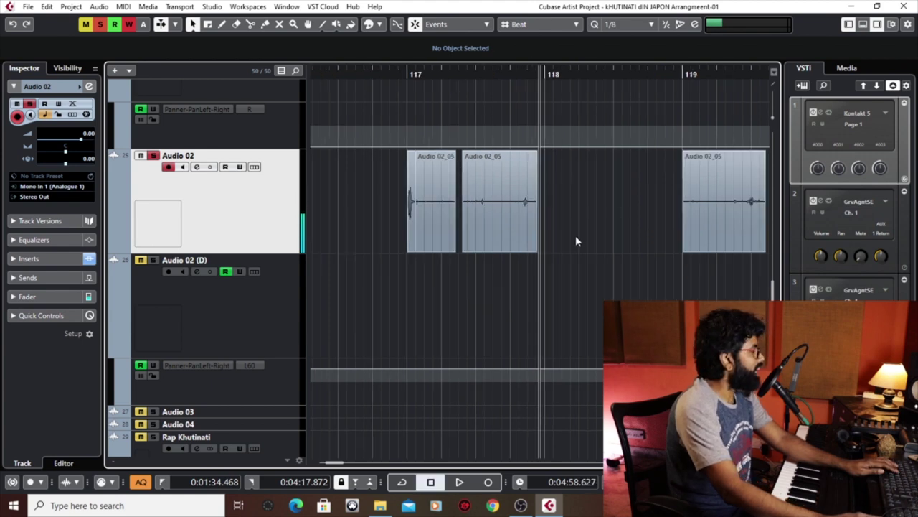
Step: Select the long Audio 02 clip starting at bar 120 and listen to it in solo
{"action": "key", "text": "n"}
{"action": "key", "text": "h"}
{"action": "key", "text": "h"}
{"action": "key", "text": "h"}
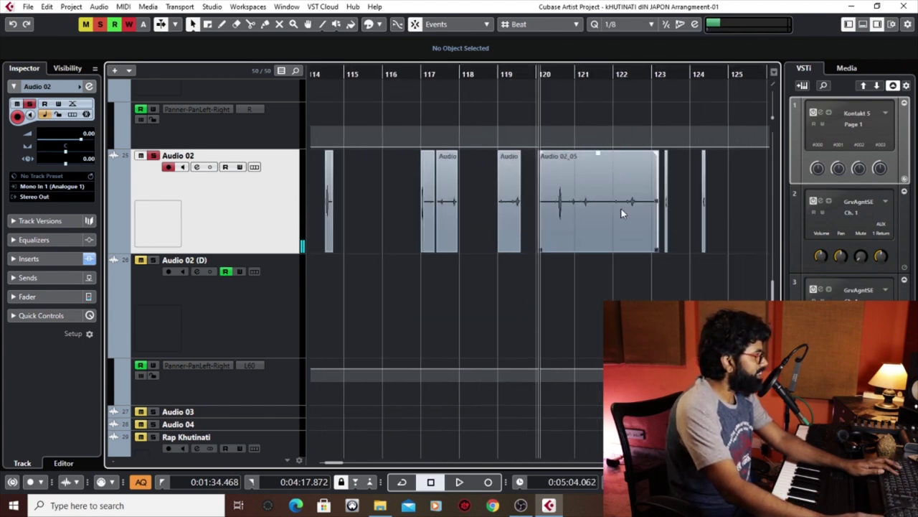
{"action": "left_click", "coordinate": [636, 250]}
{"action": "key", "text": "space"}
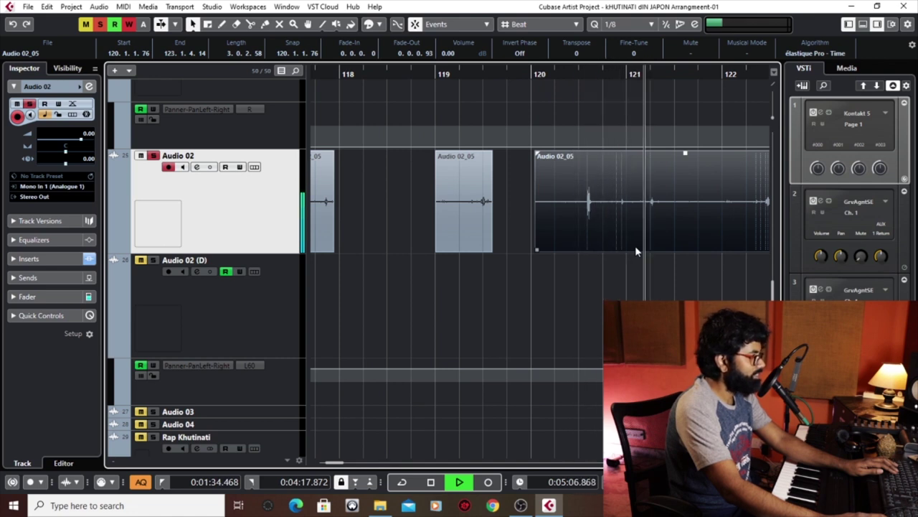
{"action": "key", "text": "g"}
{"action": "key", "text": "g"}
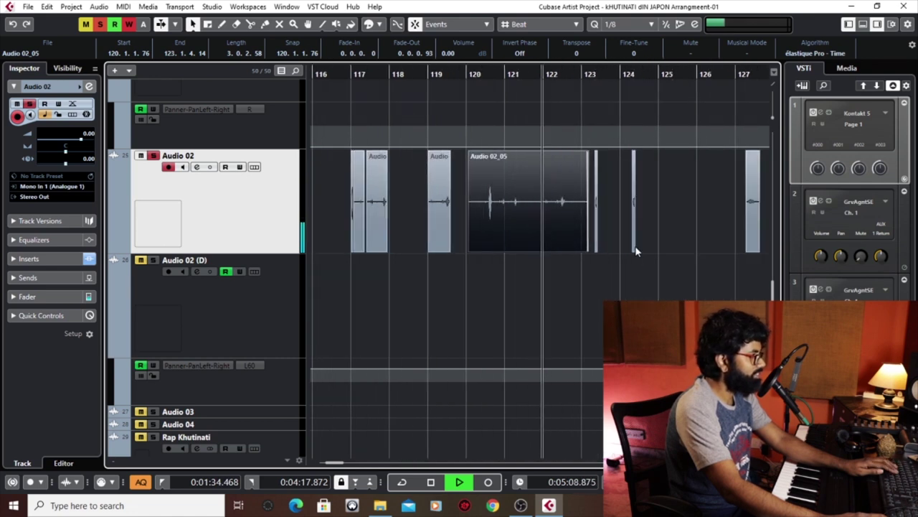
{"action": "key", "text": "space"}
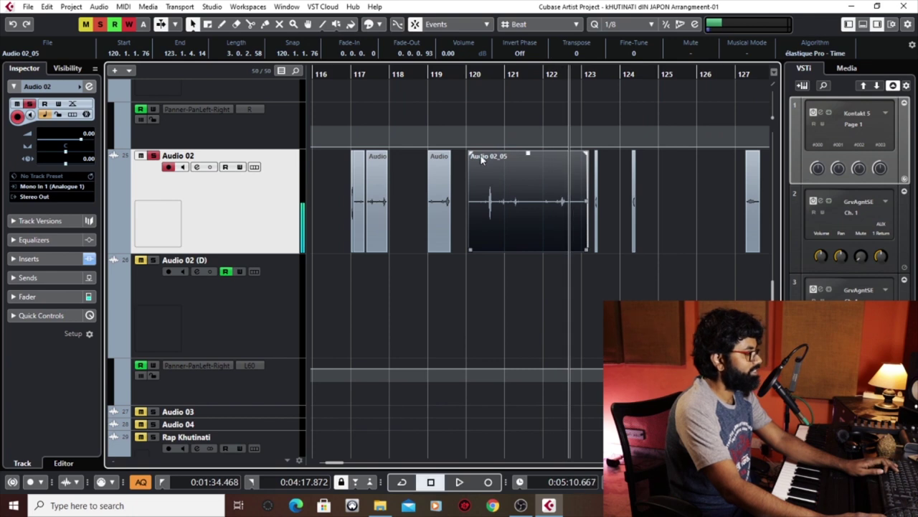
Step: Select the crossfaded second clip at bar 117 on Audio 02 and listen to the passage from there
{"action": "key", "text": "g"}
{"action": "left_click_drag", "start_coordinate": [400, 75], "coordinate": [547, 291]}
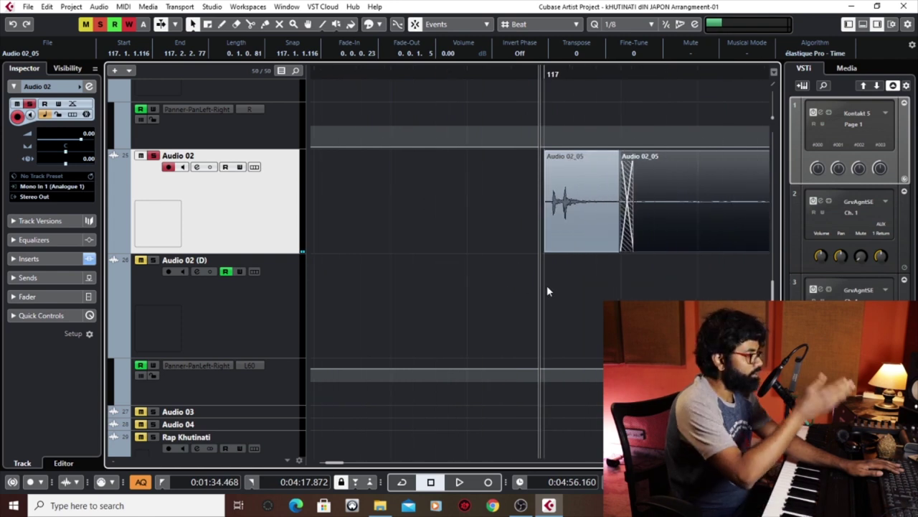
{"action": "key", "text": "g"}
{"action": "key", "text": "g"}
{"action": "key", "text": "g"}
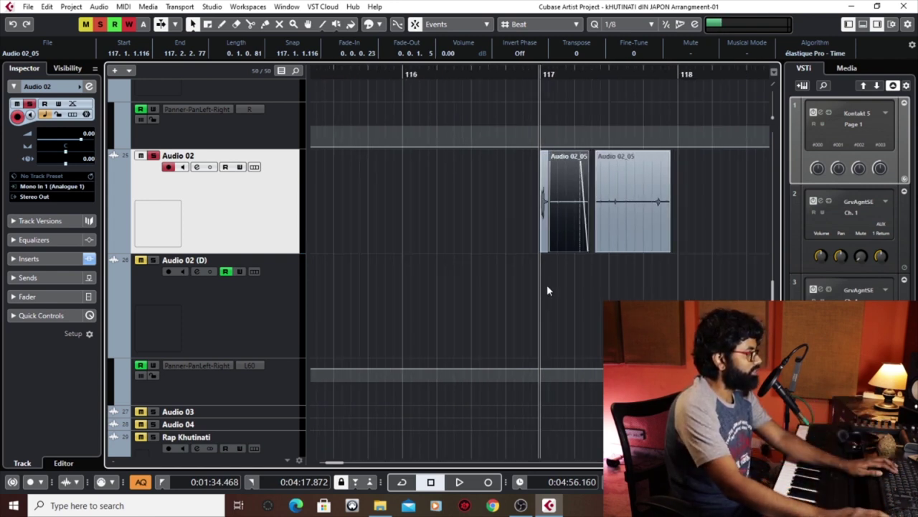
{"action": "key", "text": "space"}
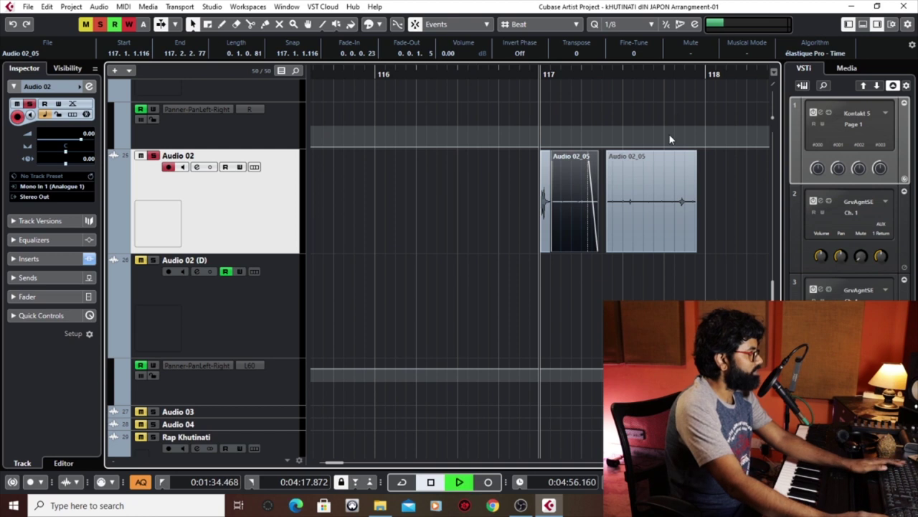
{"action": "key", "text": "h"}
{"action": "key", "text": "h"}
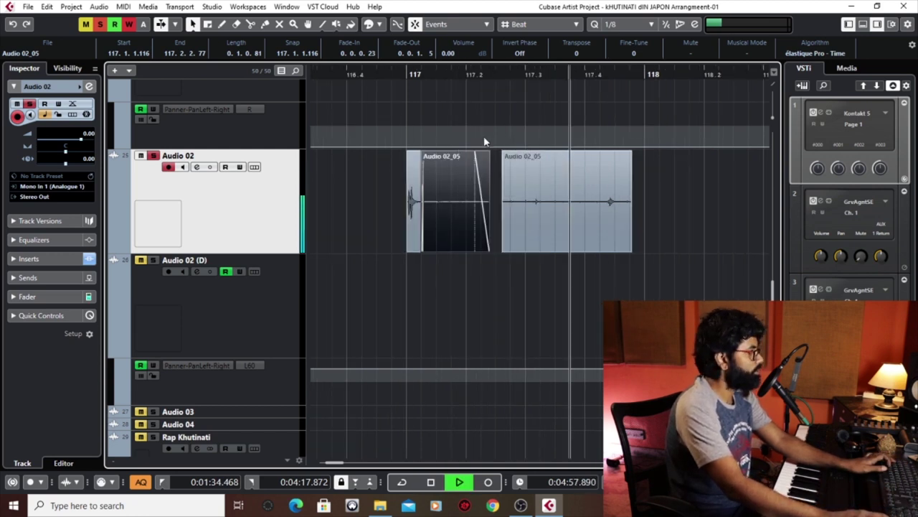
{"action": "key", "text": "space"}
Step: Play the soloed Audio 02 track from bar 127 to check the clips there
{"action": "key", "text": "g"}
{"action": "key", "text": "g"}
{"action": "key", "text": "g"}
{"action": "key", "text": "g"}
{"action": "key", "text": "g"}
{"action": "key", "text": "g"}
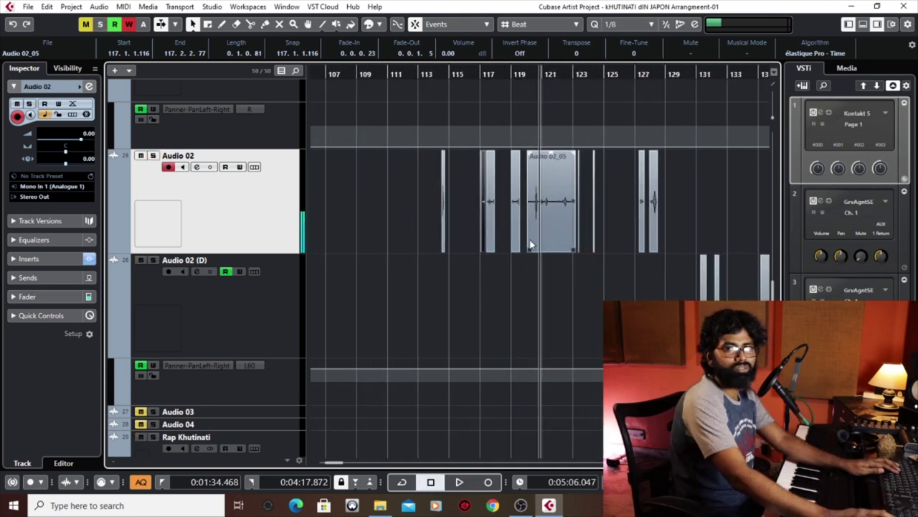
{"action": "left_click", "coordinate": [611, 74]}
{"action": "key", "text": "h"}
{"action": "key", "text": "h"}
{"action": "key", "text": "h"}
{"action": "key", "text": "h"}
{"action": "scroll", "coordinate": [551, 103], "scroll_direction": "up", "scroll_amount": 2}
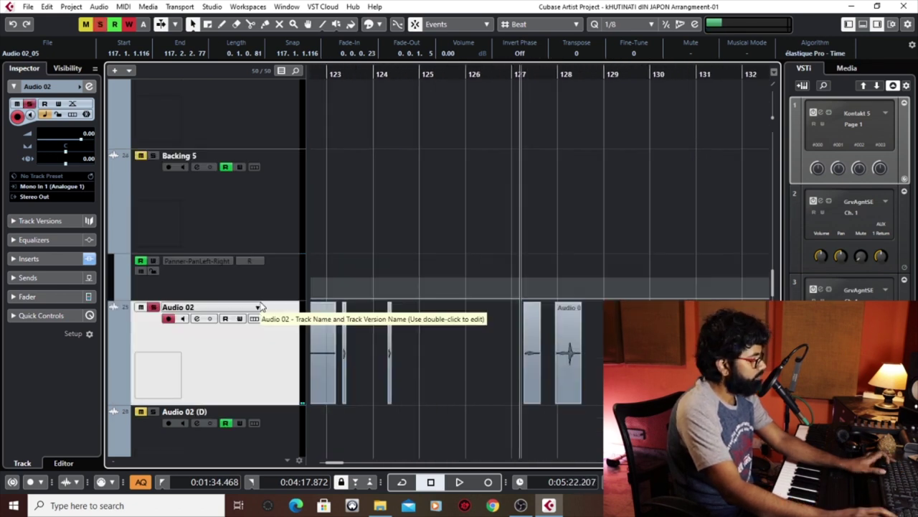
{"action": "key", "text": "space"}
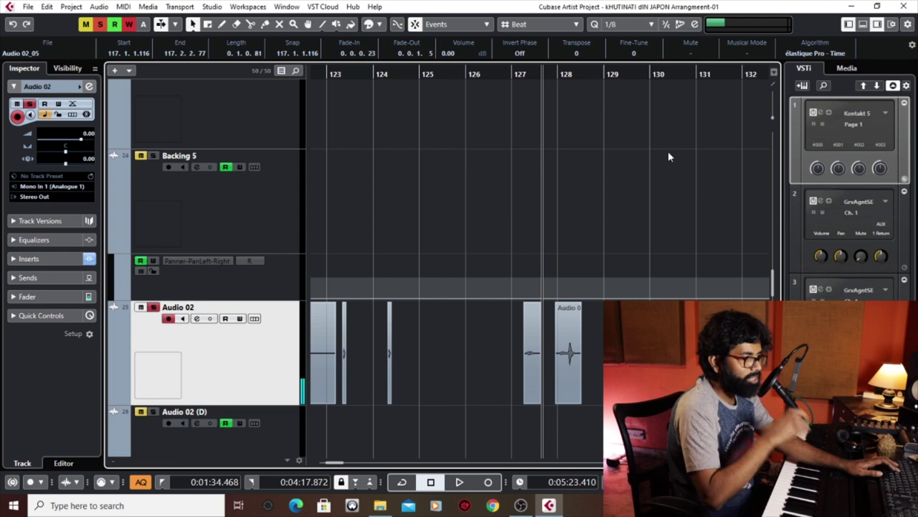
{"action": "key", "text": "space"}
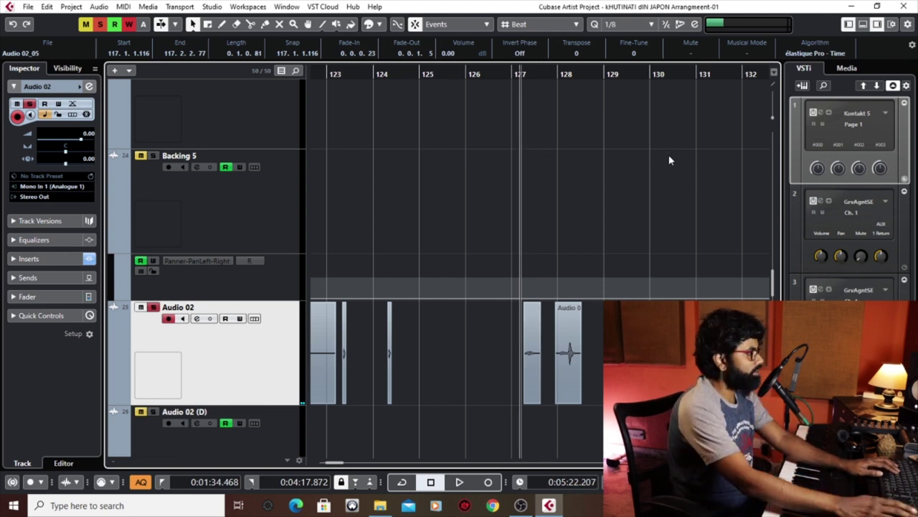
Step: Replay Audio 02 from bar 127, and solo the Audio 02 (D) track
{"action": "key", "text": "space"}
{"action": "key", "text": "h"}
{"action": "key", "text": "h"}
{"action": "key", "text": "g"}
{"action": "key", "text": "g"}
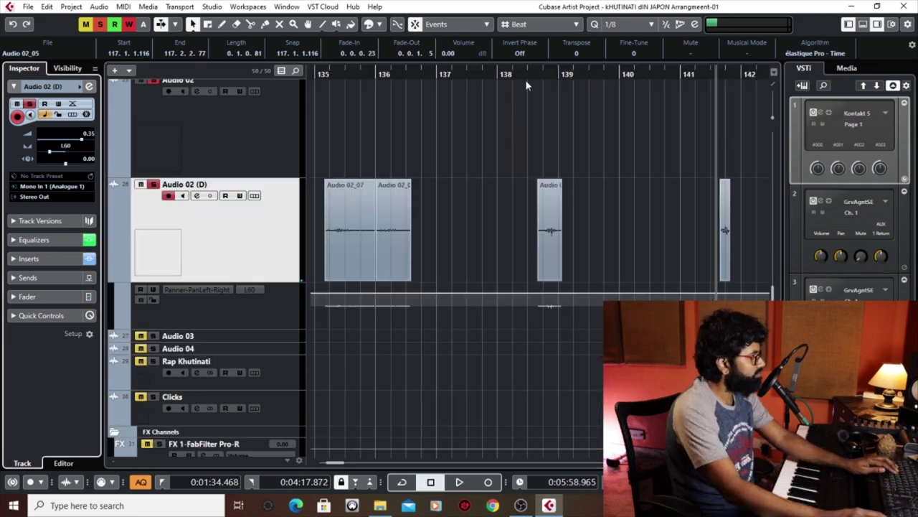
Step: Listen to the two Audio 02 (D) clips between bars 138 and 142
{"action": "left_click", "coordinate": [533, 76]}
{"action": "key", "text": "space"}
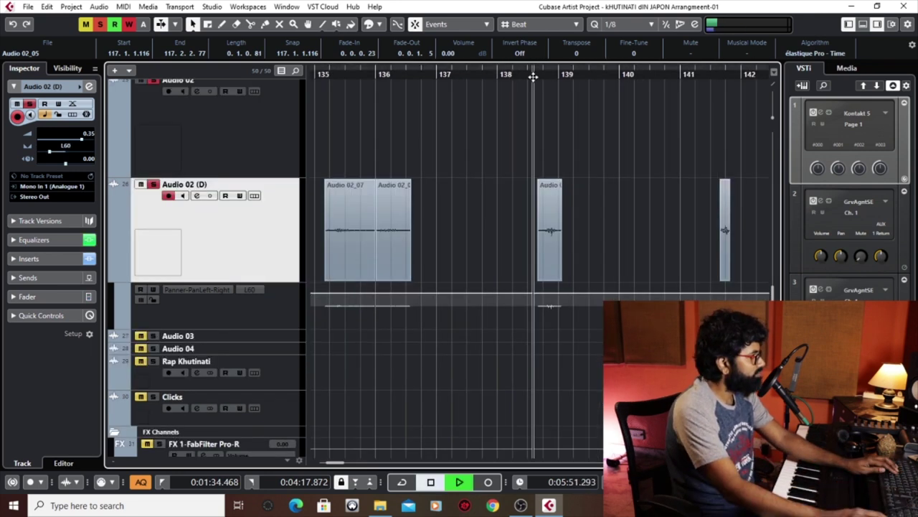
{"action": "key", "text": "space"}
{"action": "left_click", "coordinate": [705, 74]}
{"action": "key", "text": "space"}
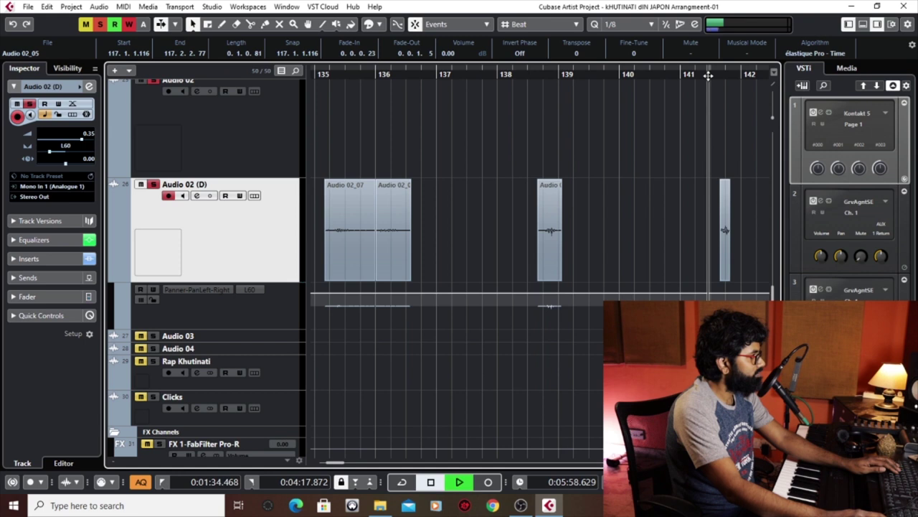
{"action": "key", "text": "space"}
{"action": "key", "text": "g"}
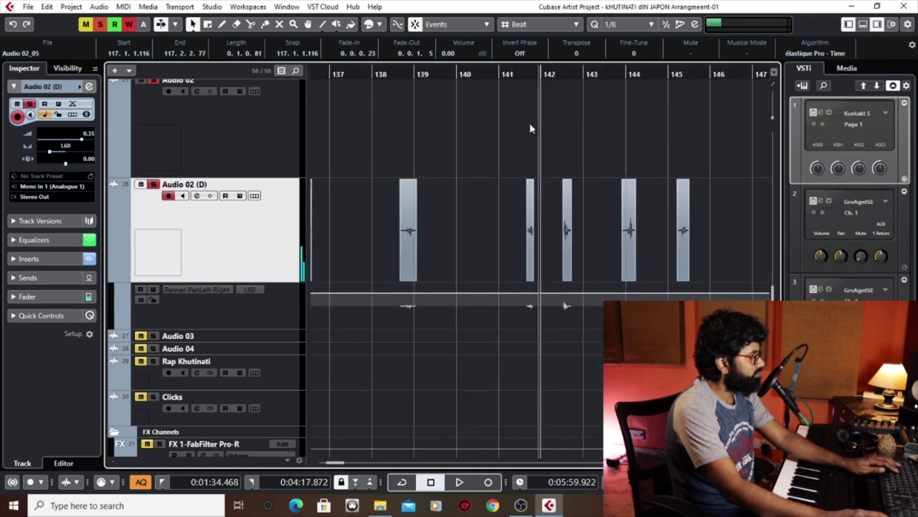
Step: Play the Audio 02 (D) clip in the middle of bar 142
{"action": "left_click", "coordinate": [564, 74]}
{"action": "key", "text": "space"}
{"action": "left_click", "coordinate": [561, 74]}
{"action": "key", "text": "h"}
{"action": "key", "text": "h"}
{"action": "key", "text": "space"}
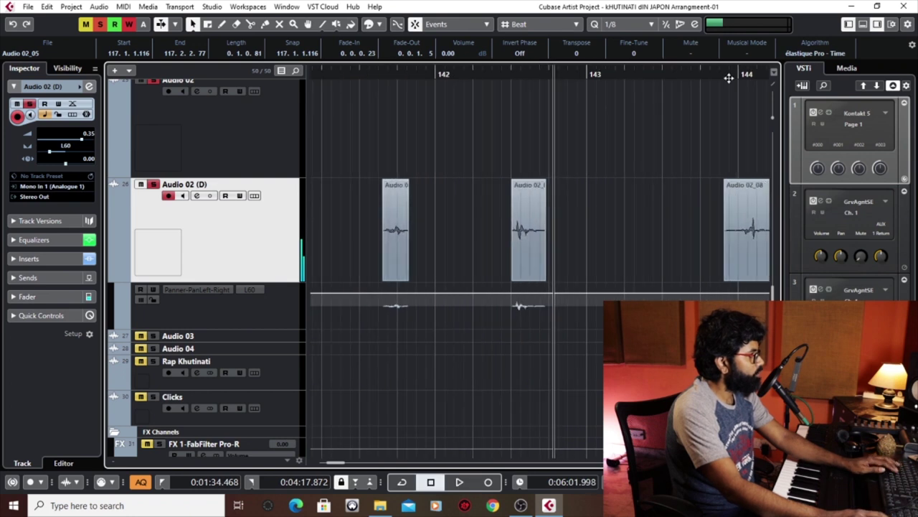
Step: Listen to the Audio 02 (D) clips around bars 144 and 145
{"action": "key", "text": "g"}
{"action": "key", "text": "g"}
{"action": "key", "text": "space"}
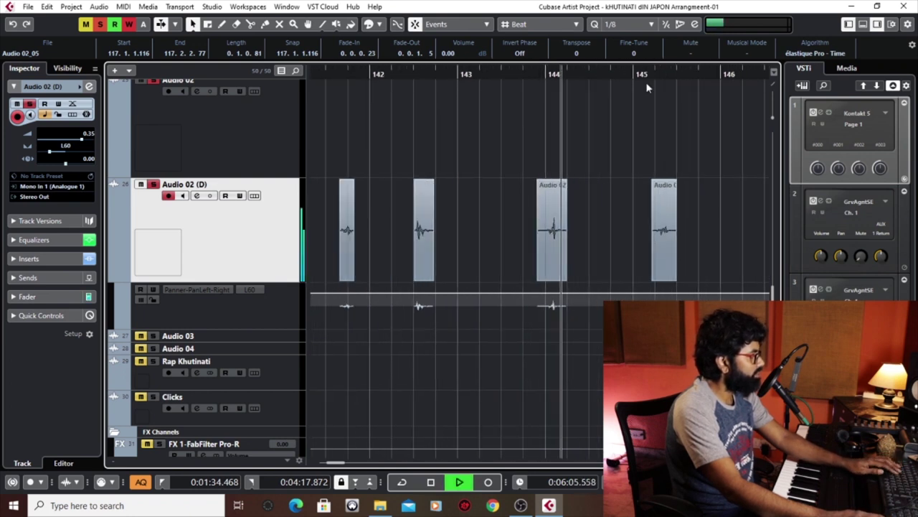
{"action": "key", "text": "g"}
{"action": "key", "text": "g"}
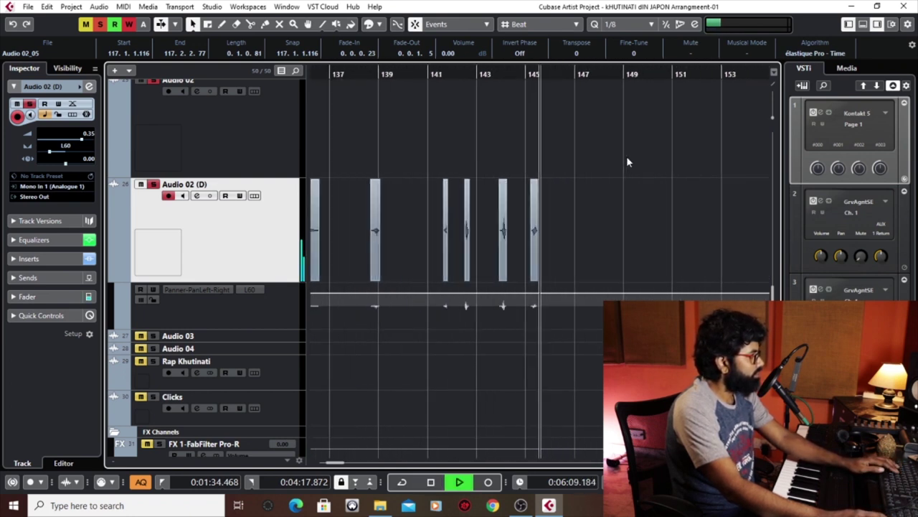
{"action": "key", "text": "g"}
{"action": "key", "text": "space"}
Step: Play the first Audio 02 (D) clip in bar 159 and inspect its waveform up close
{"action": "left_click", "coordinate": [678, 78]}
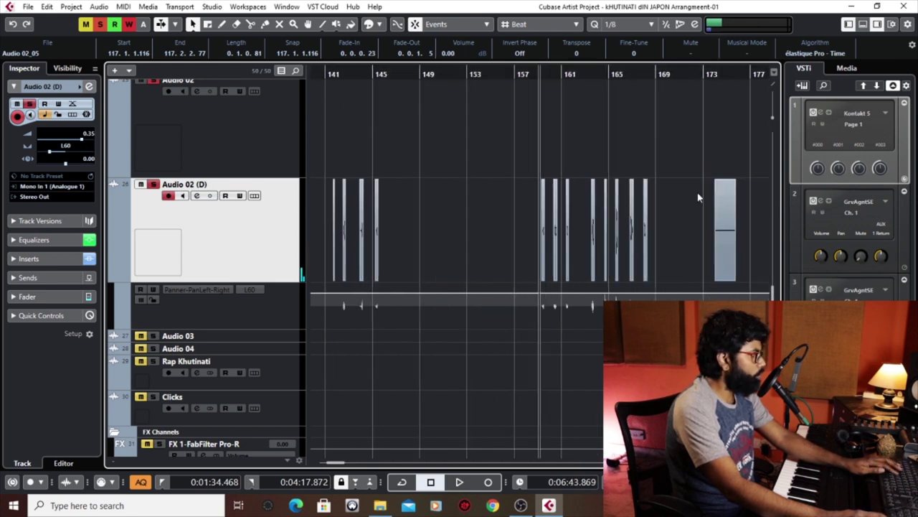
{"action": "key", "text": "h"}
{"action": "key", "text": "h"}
{"action": "key", "text": "h"}
{"action": "key", "text": "space"}
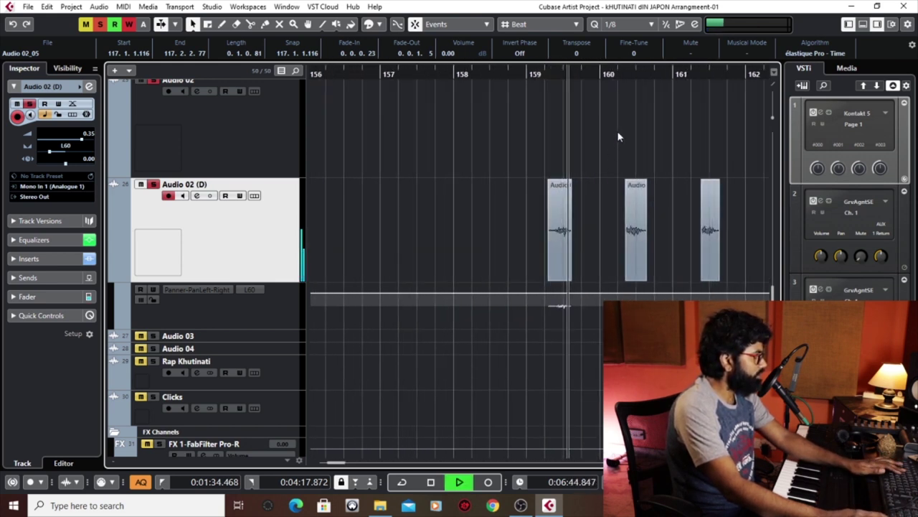
{"action": "key", "text": "h"}
{"action": "key", "text": "h"}
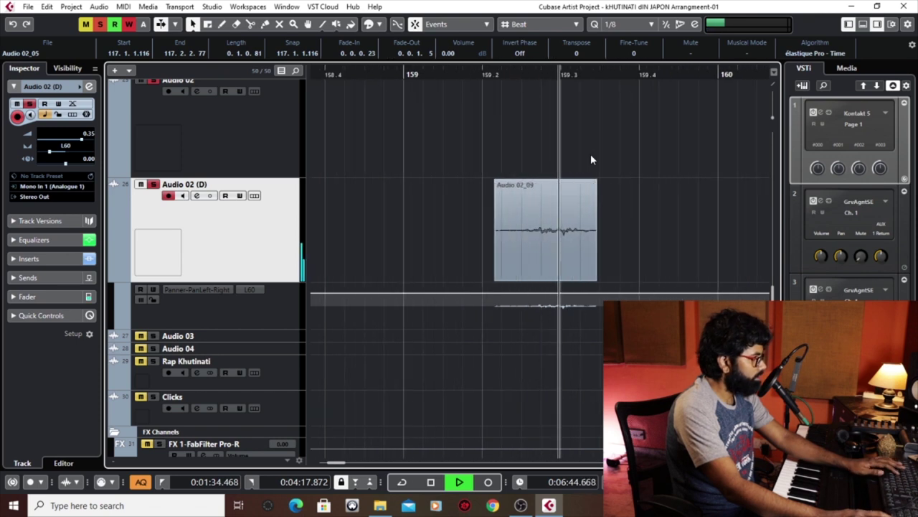
{"action": "key", "text": "space"}
Step: Replay the bar 159 clip and listen to the following Audio 02 (D) clips up to bar 165
{"action": "key", "text": "g"}
{"action": "key", "text": "ctrl+d"}
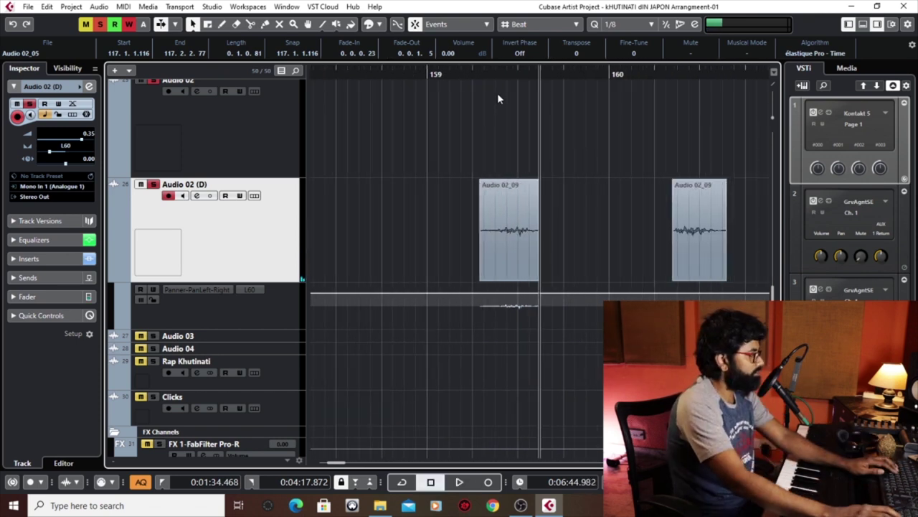
{"action": "left_click", "coordinate": [486, 74]}
{"action": "key", "text": "space"}
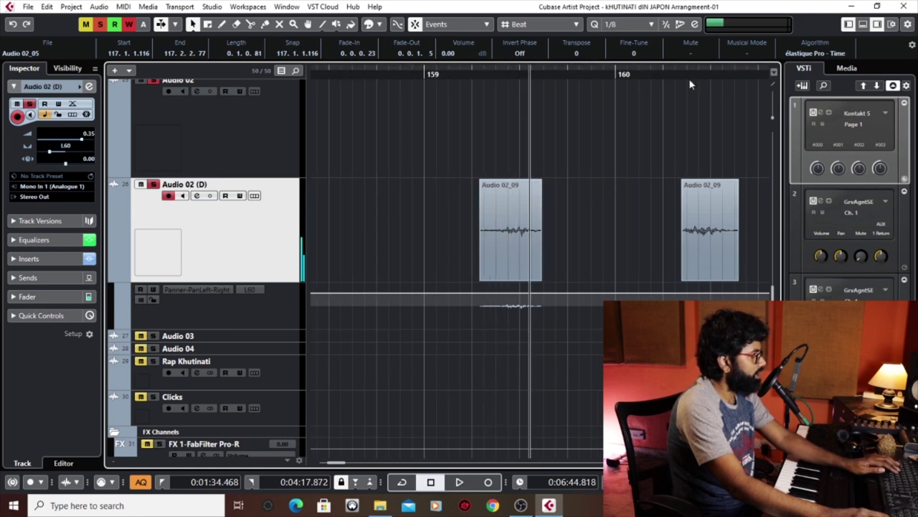
{"action": "left_click", "coordinate": [700, 89]}
{"action": "left_click", "coordinate": [681, 76]}
{"action": "key", "text": "g"}
{"action": "key", "text": "g"}
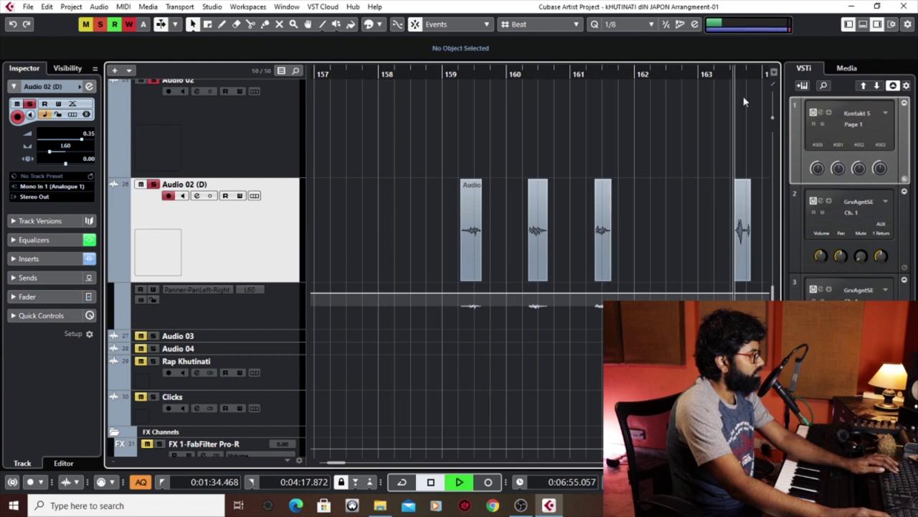
{"action": "key", "text": "space"}
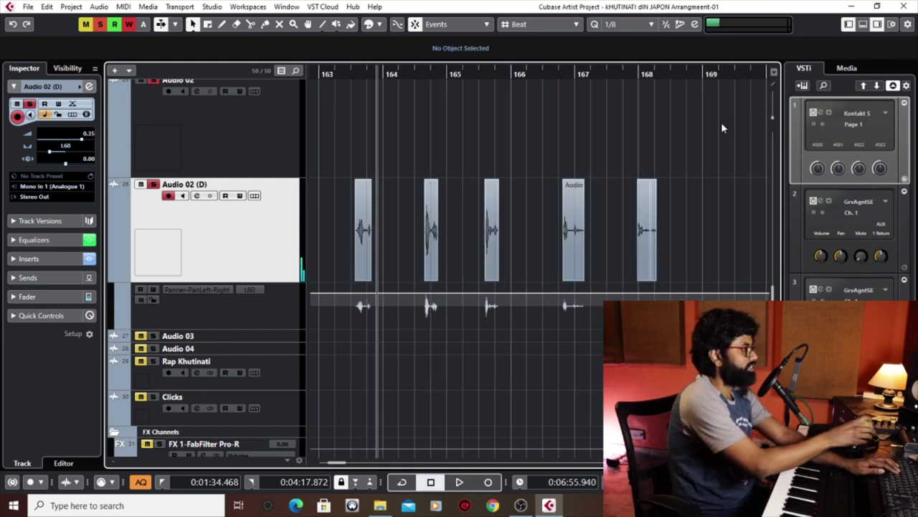
{"action": "key", "text": "space"}
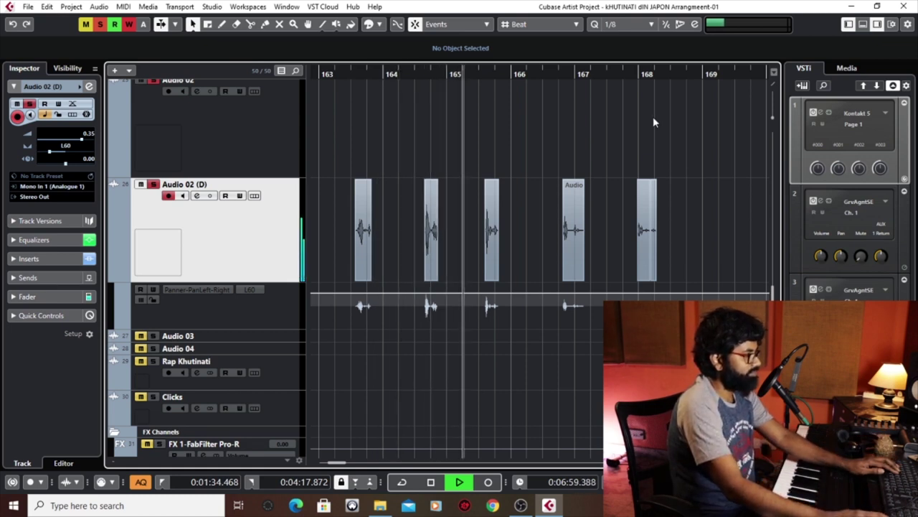
{"action": "key", "text": "space"}
Step: Turn off solo on Audio 02 (D), and look over the other tracks across the whole arrangement
{"action": "key", "text": "g"}
{"action": "key", "text": "g"}
{"action": "key", "text": "g"}
{"action": "key", "text": "g"}
{"action": "key", "text": "g"}
{"action": "key", "text": "g"}
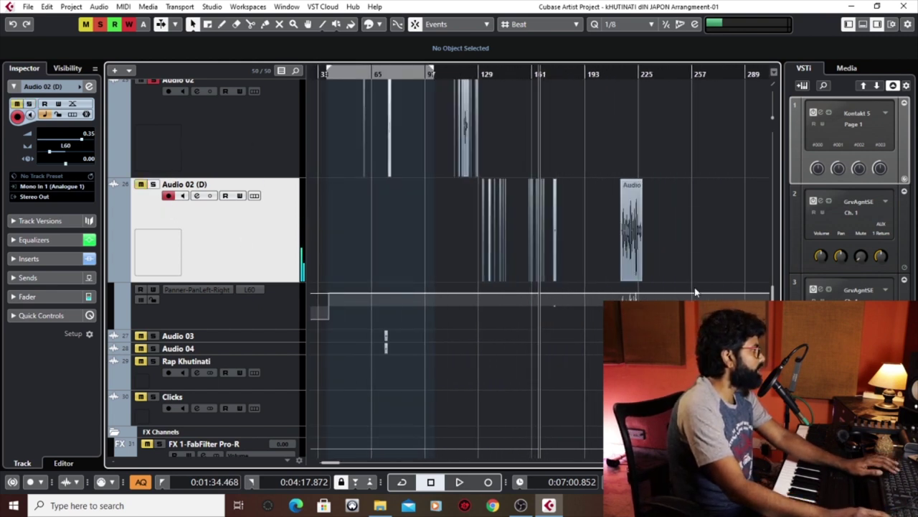
{"action": "scroll", "coordinate": [407, 306], "scroll_direction": "down", "scroll_amount": 8}
{"action": "scroll", "coordinate": [484, 352], "scroll_direction": "down", "scroll_amount": 8}
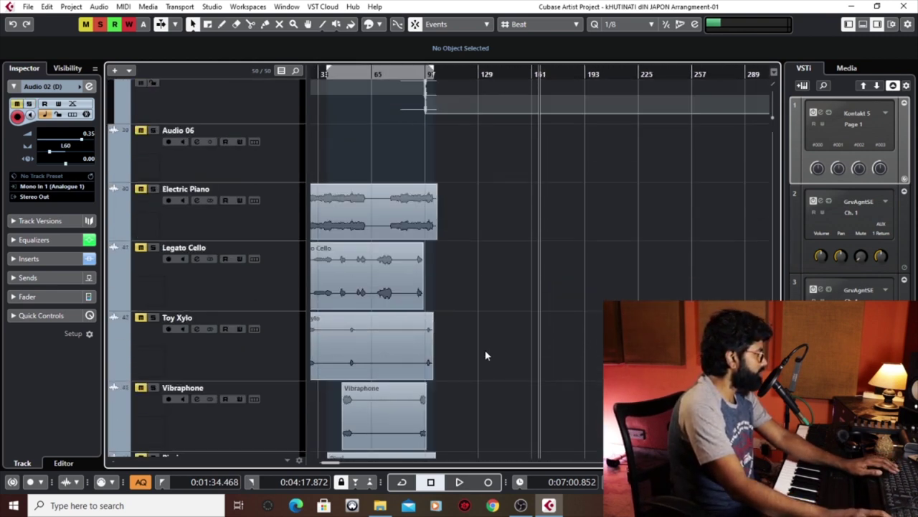
{"action": "scroll", "coordinate": [485, 354], "scroll_direction": "up", "scroll_amount": 10}
{"action": "scroll", "coordinate": [486, 354], "scroll_direction": "up", "scroll_amount": 5}
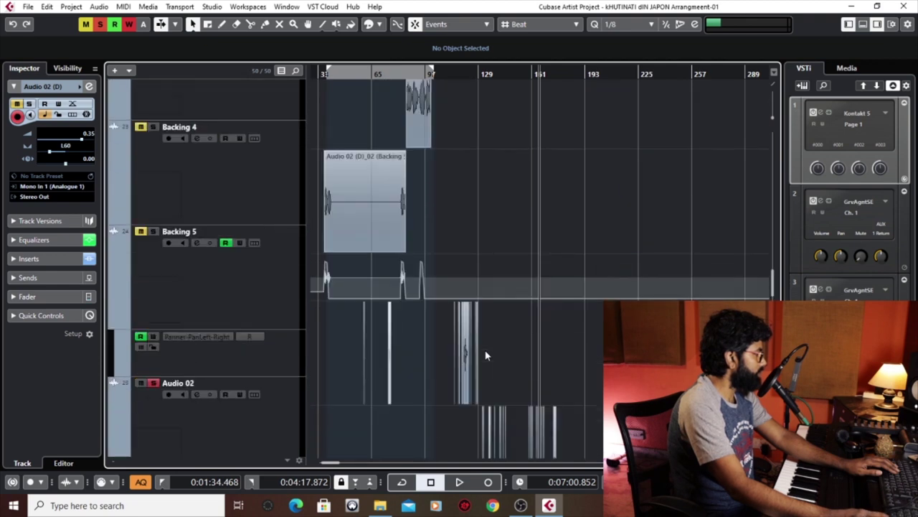
Step: Open the Kontakt 5 instrument and look through its rack from The H Planet S Piano down past Tron Flute Pad
{"action": "left_click", "coordinate": [829, 113]}
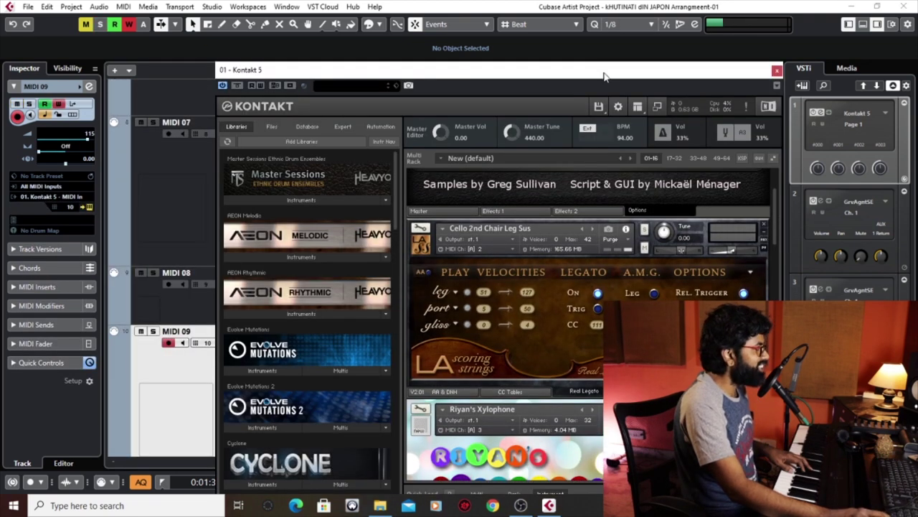
{"action": "left_click_drag", "start_coordinate": [606, 76], "coordinate": [518, 46]}
{"action": "left_click_drag", "start_coordinate": [687, 186], "coordinate": [695, 158]}
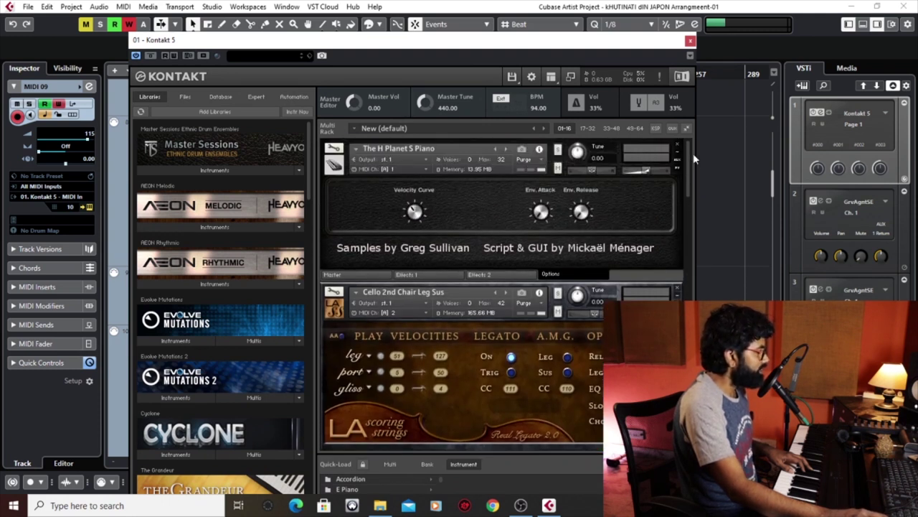
{"action": "left_click_drag", "start_coordinate": [690, 171], "coordinate": [685, 234]}
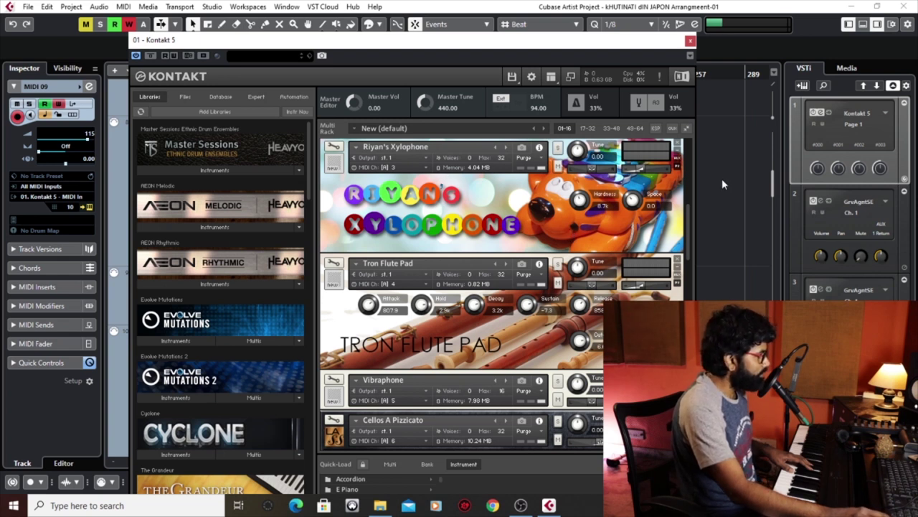
{"action": "left_click_drag", "start_coordinate": [686, 201], "coordinate": [693, 241]}
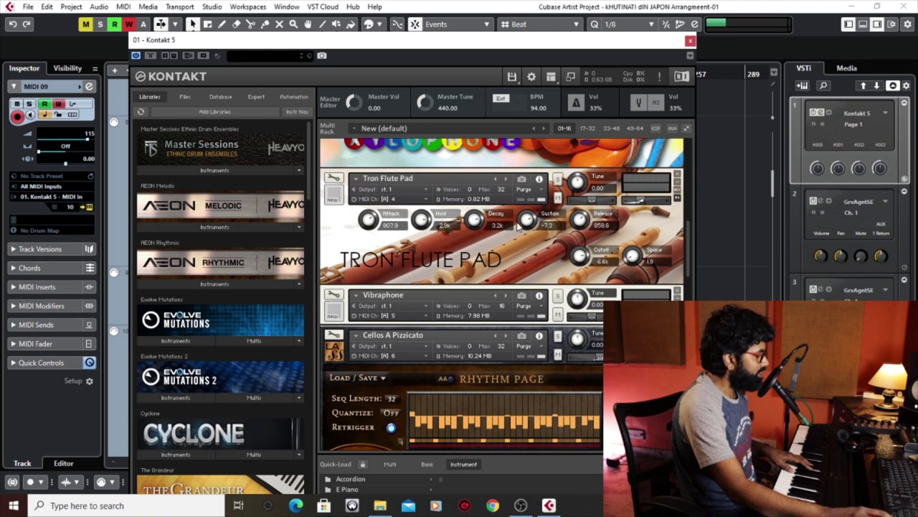
{"action": "left_click_drag", "start_coordinate": [690, 242], "coordinate": [691, 248]}
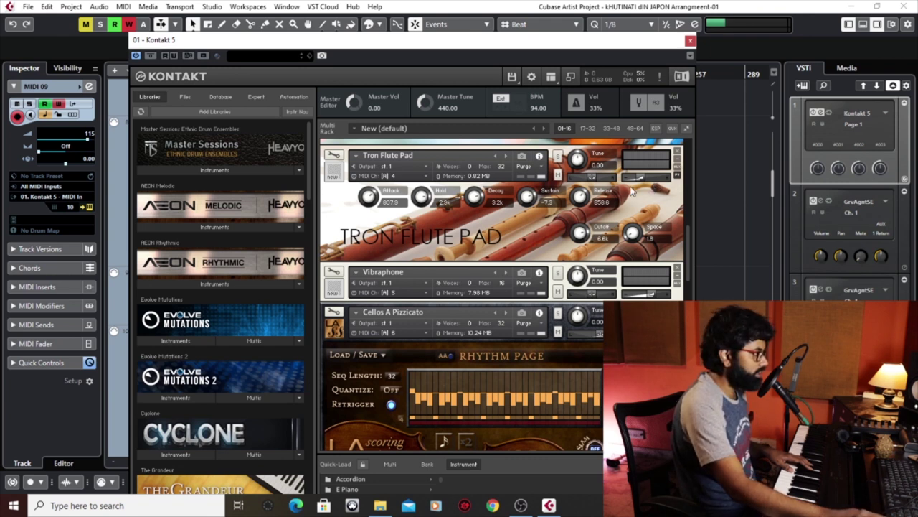
{"action": "left_click_drag", "start_coordinate": [690, 229], "coordinate": [698, 326]}
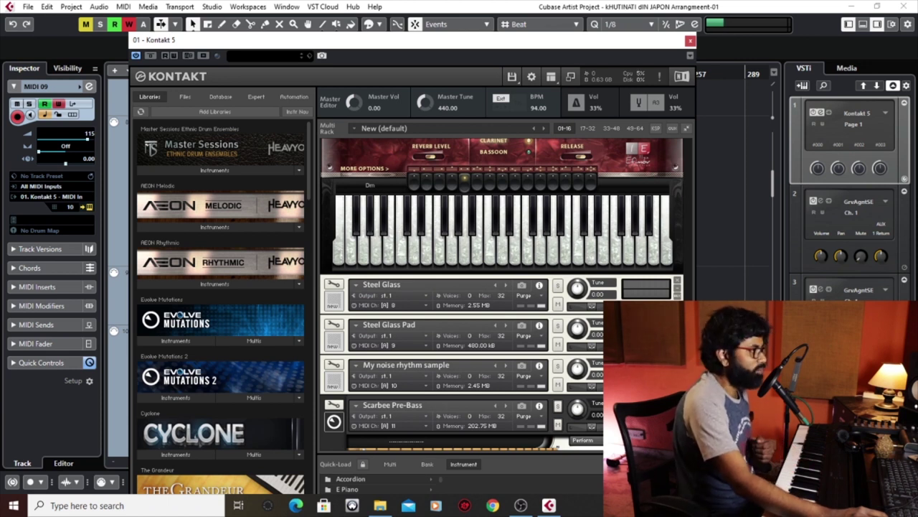
Step: Examine the rack's instruments from Steel Glass down to Bass Fretless (Amp+DI), and return to Steel Glass
{"action": "scroll", "coordinate": [502, 294], "scroll_direction": "down", "scroll_amount": 1}
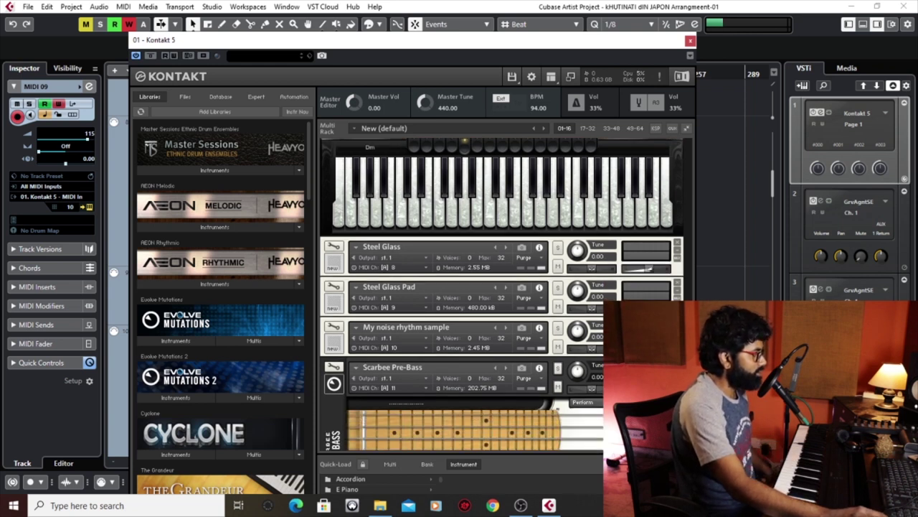
{"action": "scroll", "coordinate": [502, 295], "scroll_direction": "down", "scroll_amount": 1}
{"action": "scroll", "coordinate": [502, 294], "scroll_direction": "down", "scroll_amount": 1}
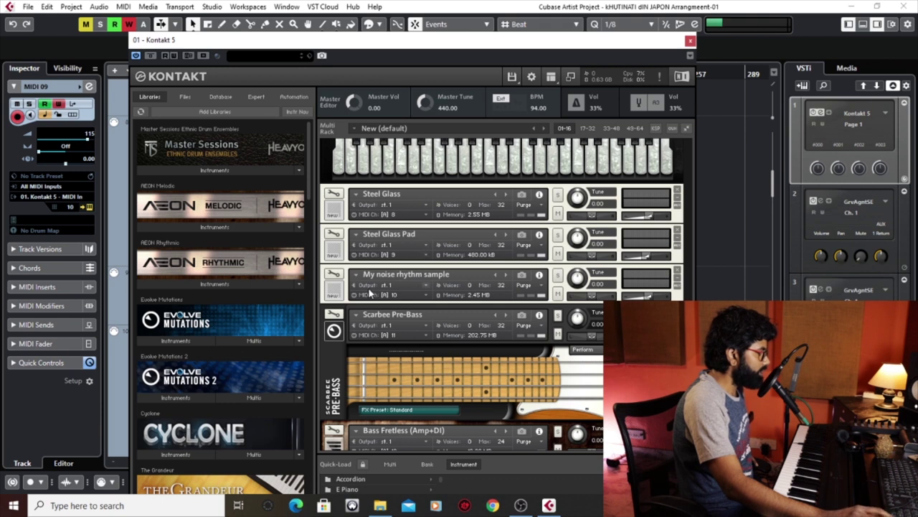
{"action": "scroll", "coordinate": [430, 323], "scroll_direction": "down", "scroll_amount": 2}
{"action": "scroll", "coordinate": [491, 386], "scroll_direction": "down", "scroll_amount": 3}
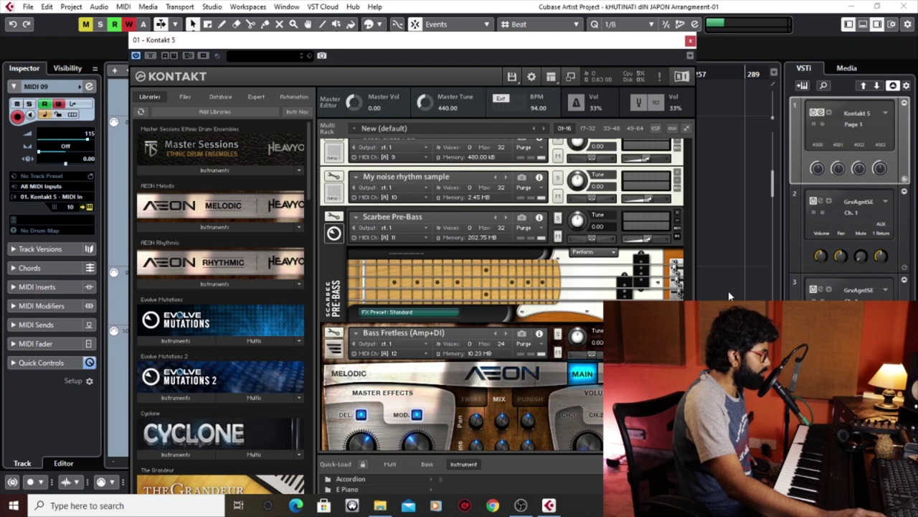
{"action": "scroll", "coordinate": [503, 294], "scroll_direction": "down", "scroll_amount": 6}
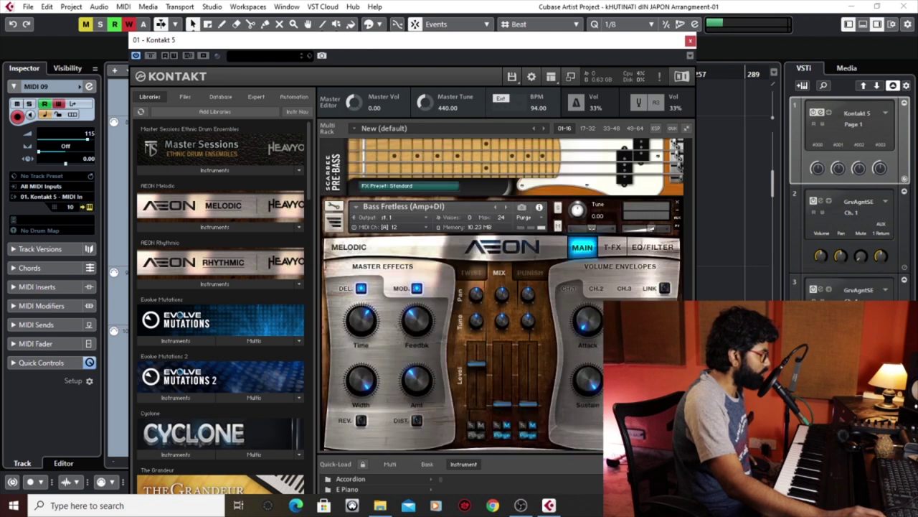
{"action": "scroll", "coordinate": [502, 294], "scroll_direction": "up", "scroll_amount": 10}
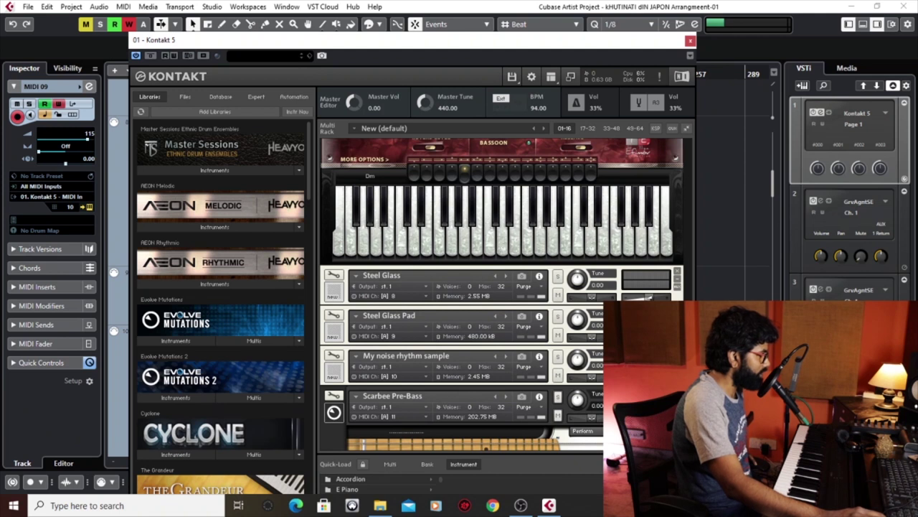
Step: Place the Kontakt window beside the track list and audition Steel Glass on MIDI 07 and Steel Glass Pad on MIDI 08
{"action": "left_click", "coordinate": [325, 291]}
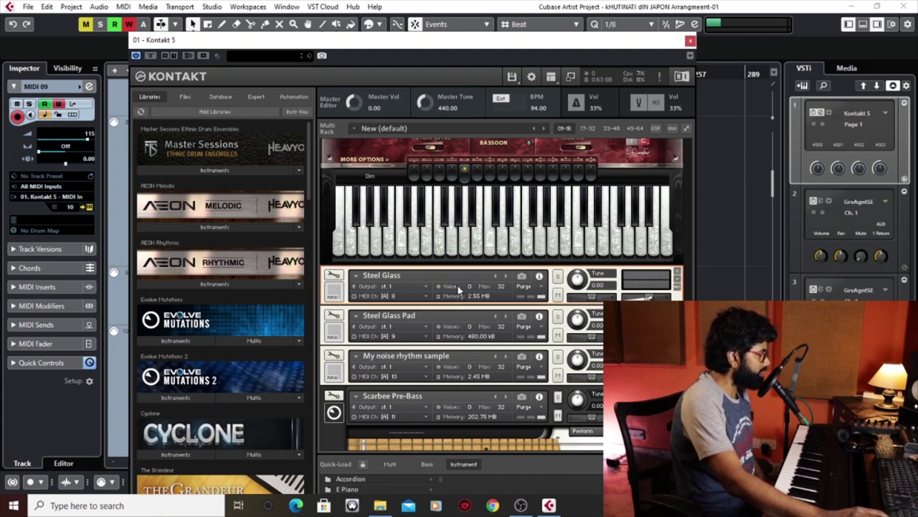
{"action": "left_click_drag", "start_coordinate": [307, 55], "coordinate": [531, 38]}
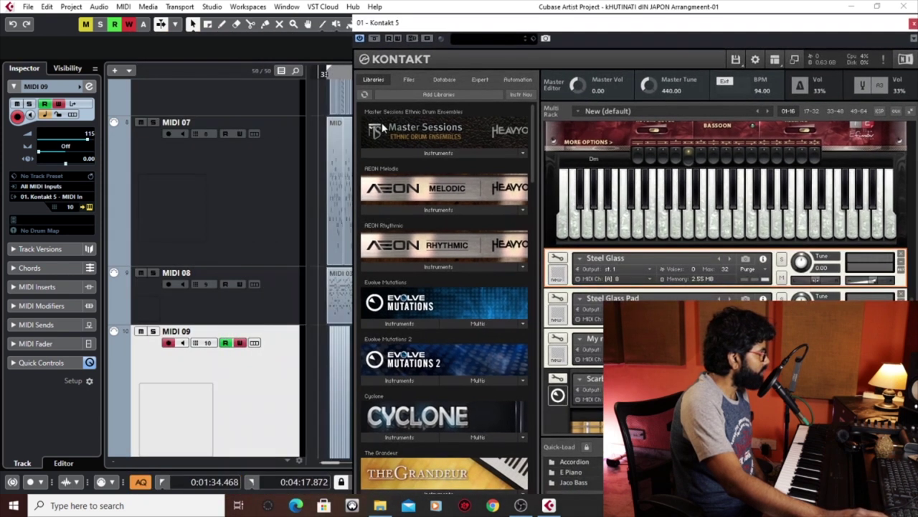
{"action": "left_click", "coordinate": [280, 310]}
{"action": "left_click", "coordinate": [242, 237]}
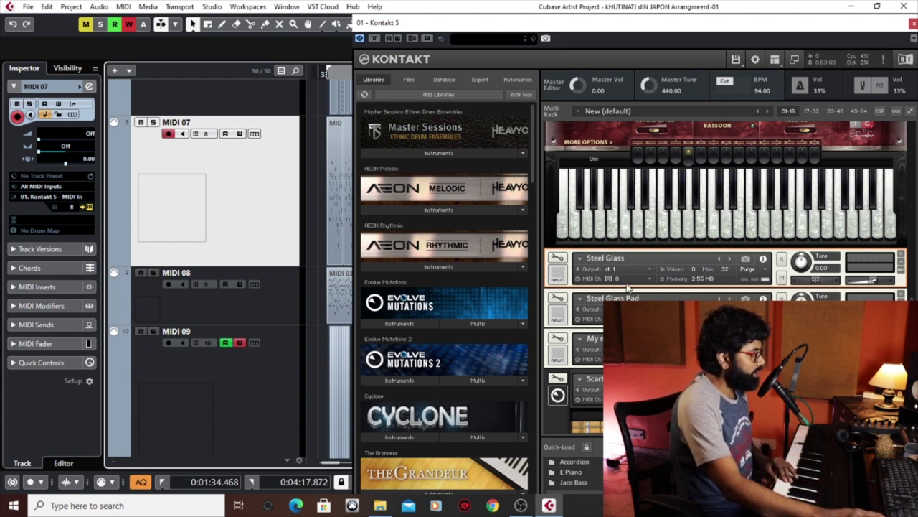
{"action": "left_click", "coordinate": [574, 297]}
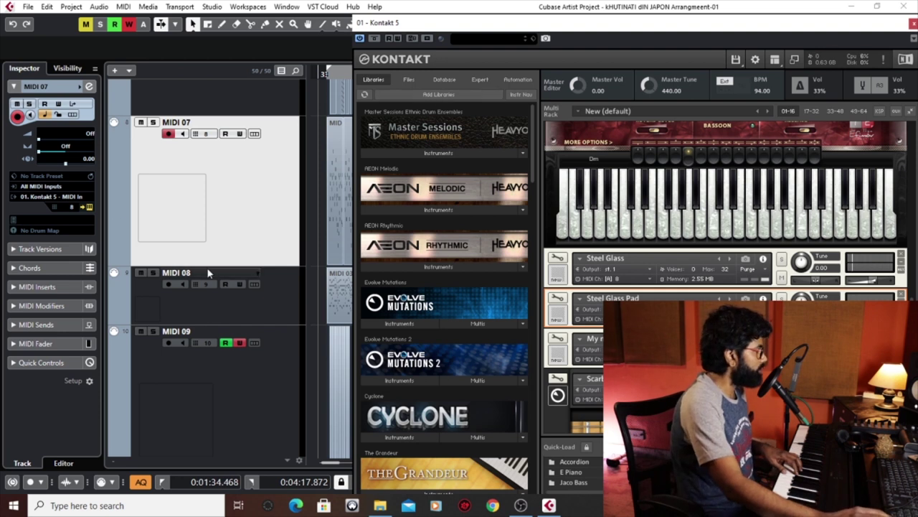
{"action": "left_click", "coordinate": [247, 315]}
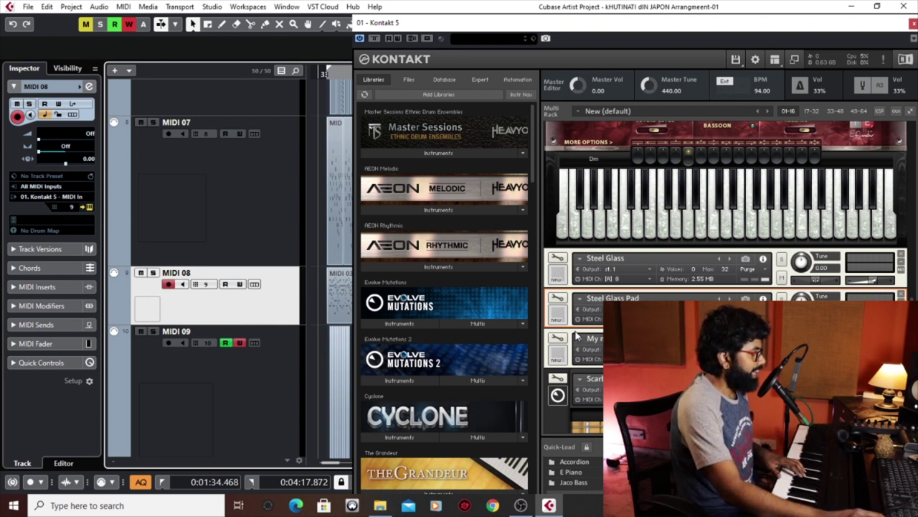
Step: Select the MIDI 09 track to audition My noise rhythm sample, and close the Kontakt window
{"action": "left_click", "coordinate": [232, 393]}
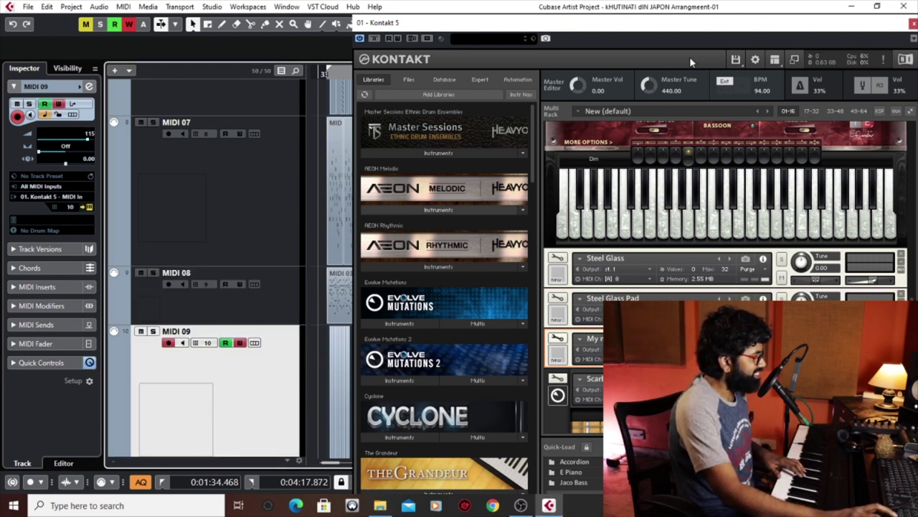
{"action": "left_click_drag", "start_coordinate": [855, 27], "coordinate": [846, 29]}
{"action": "left_click", "coordinate": [874, 23]}
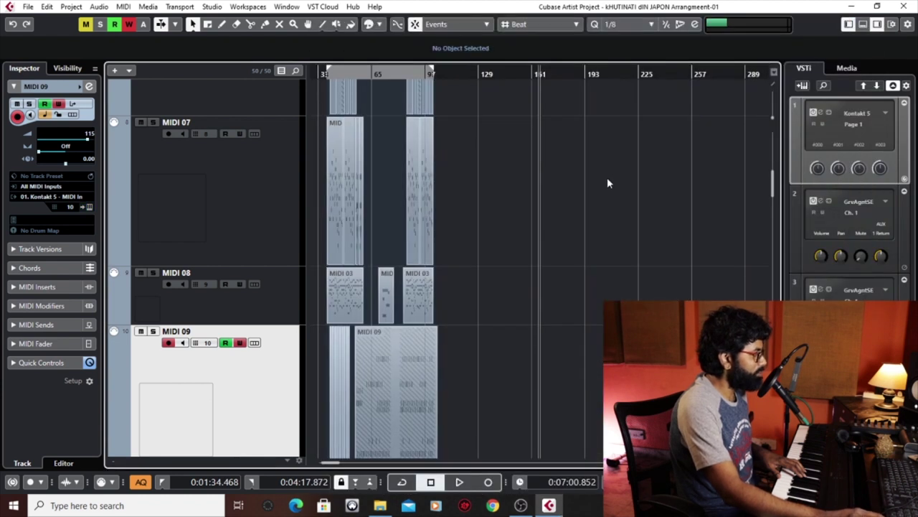
{"action": "scroll", "coordinate": [607, 180], "scroll_direction": "down", "scroll_amount": 3}
{"action": "scroll", "coordinate": [572, 205], "scroll_direction": "up", "scroll_amount": 1}
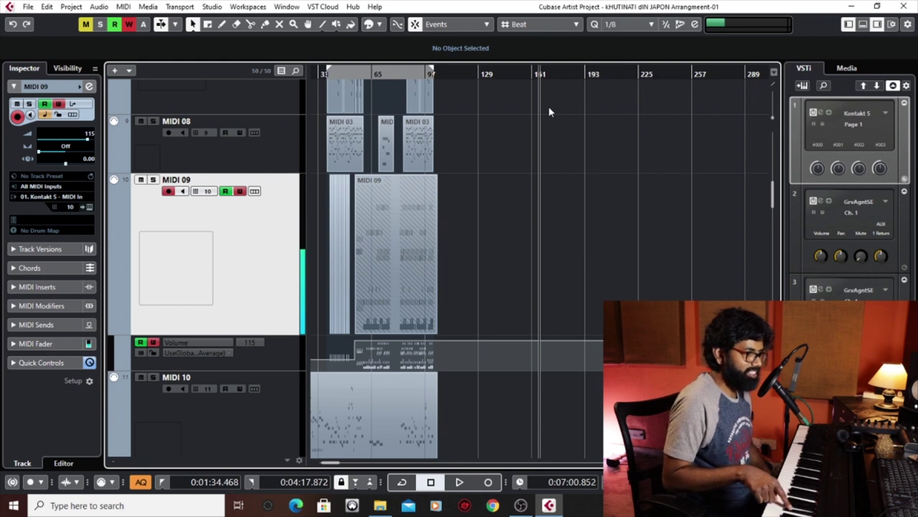
Step: Solo the MIDI 09 track and listen to its short clips from bar 40
{"action": "key", "text": "h"}
{"action": "left_click", "coordinate": [539, 74]}
{"action": "key", "text": "h"}
{"action": "key", "text": "h"}
{"action": "key", "text": "h"}
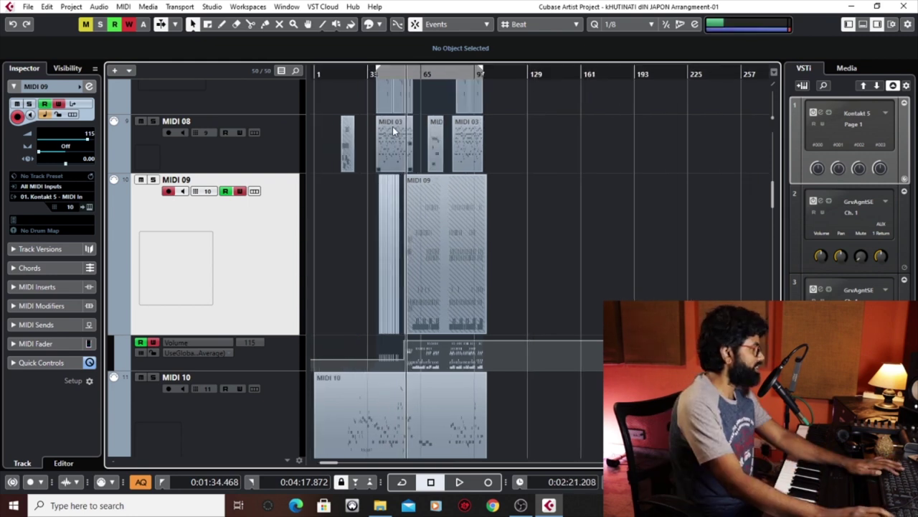
{"action": "left_click", "coordinate": [400, 73]}
{"action": "key", "text": "h"}
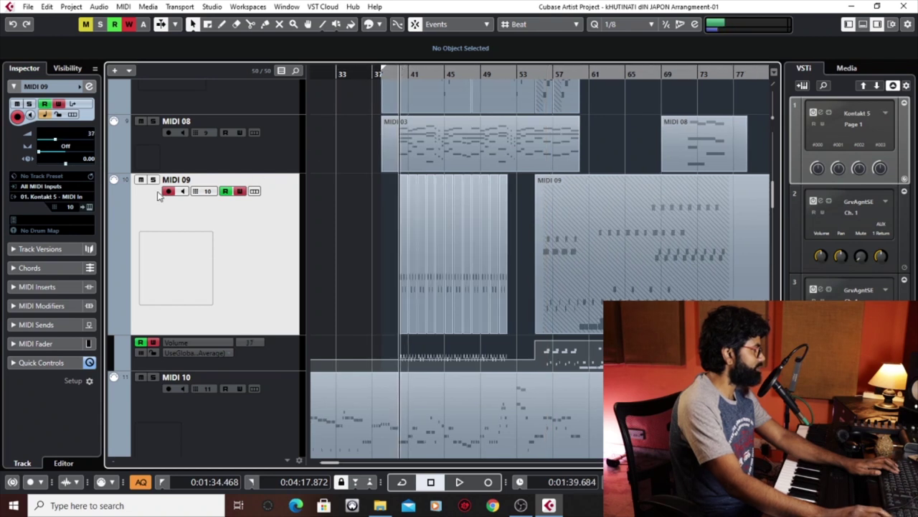
{"action": "key", "text": "h"}
{"action": "key", "text": "h"}
{"action": "key", "text": "space"}
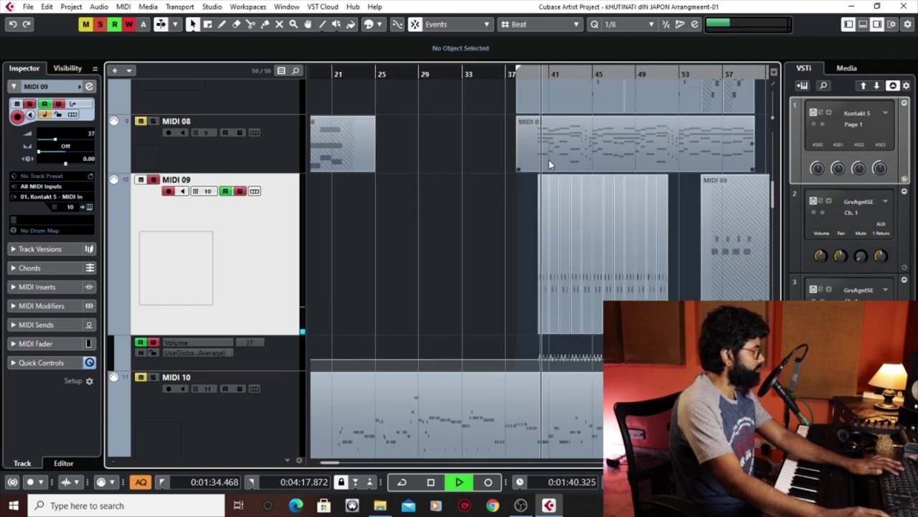
{"action": "key", "text": "h"}
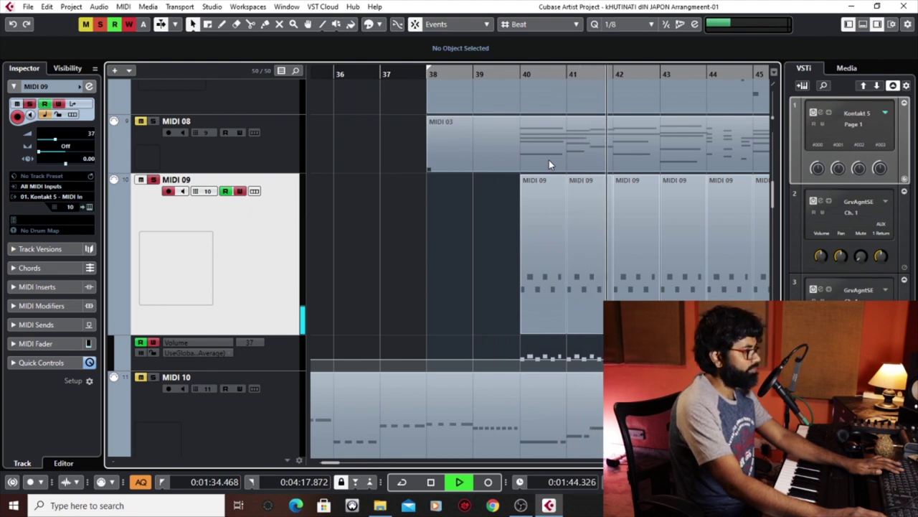
{"action": "key", "text": "space"}
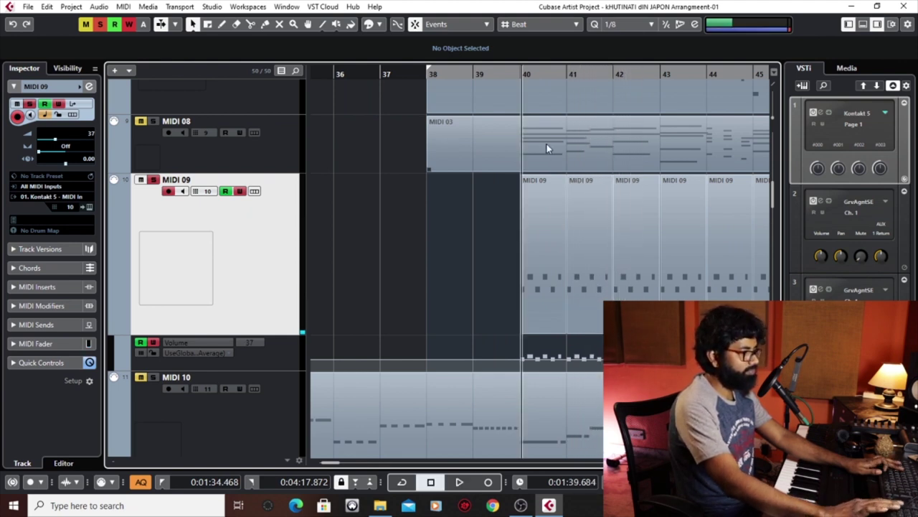
Step: Raise MIDI 09's Volume automation before bar 55 to 97 and play the soloed clips from bar 40
{"action": "key", "text": "g"}
{"action": "key", "text": "g"}
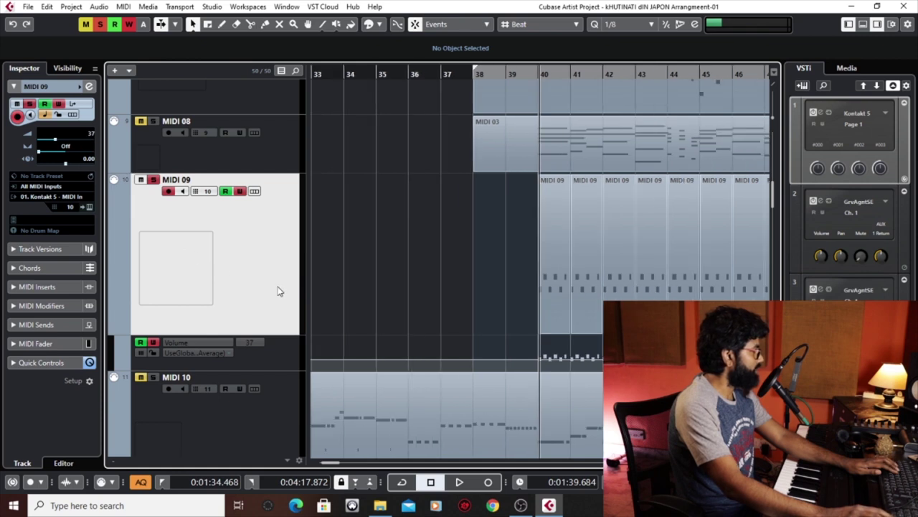
{"action": "key", "text": "g"}
{"action": "key", "text": "g"}
{"action": "key", "text": "g"}
{"action": "key", "text": "g"}
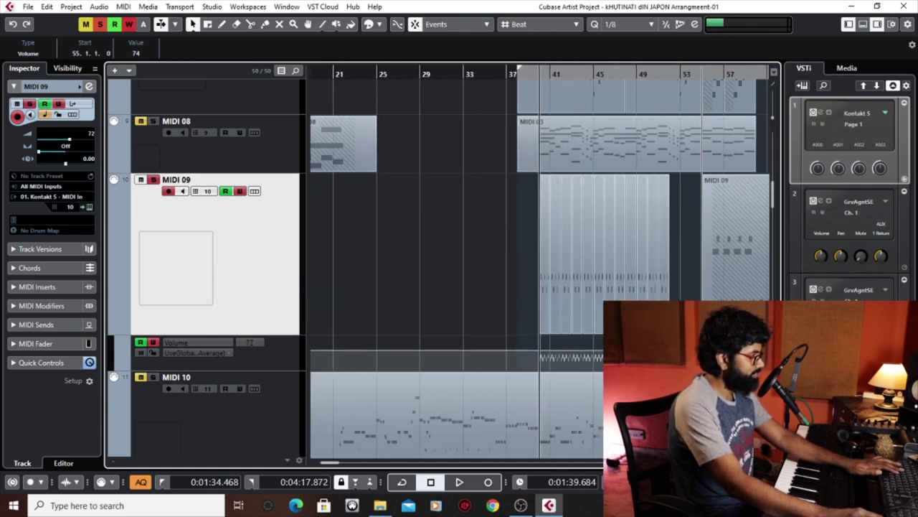
{"action": "key", "text": "space"}
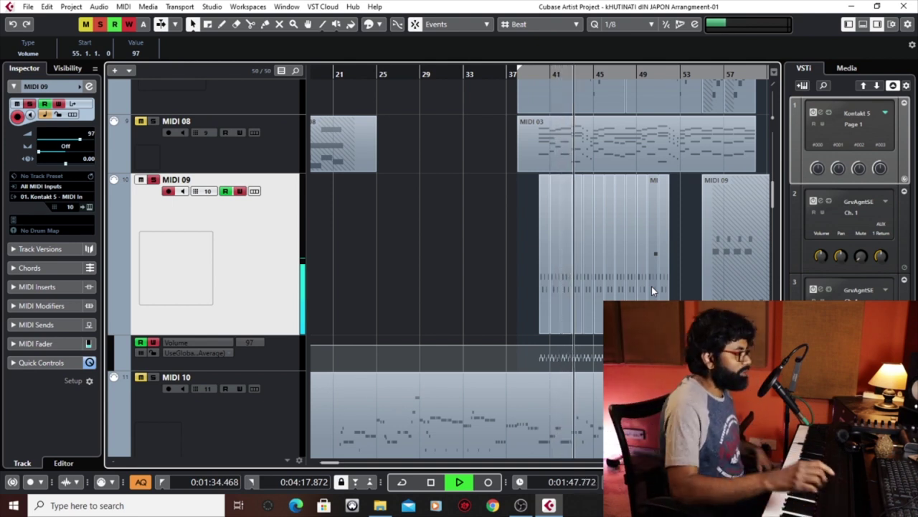
Step: Turn off solo on MIDI 09 and play the full arrangement from bar 40
{"action": "scroll", "coordinate": [507, 254], "scroll_direction": "down", "scroll_amount": 2}
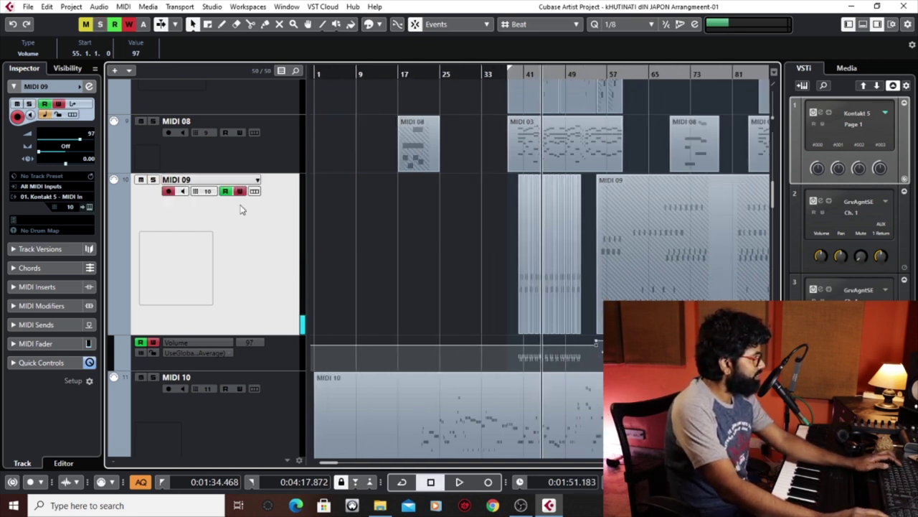
{"action": "key", "text": "space"}
{"action": "scroll", "coordinate": [404, 231], "scroll_direction": "up", "scroll_amount": 1}
{"action": "key", "text": "h"}
{"action": "key", "text": "h"}
{"action": "key", "text": "h"}
{"action": "key", "text": "h"}
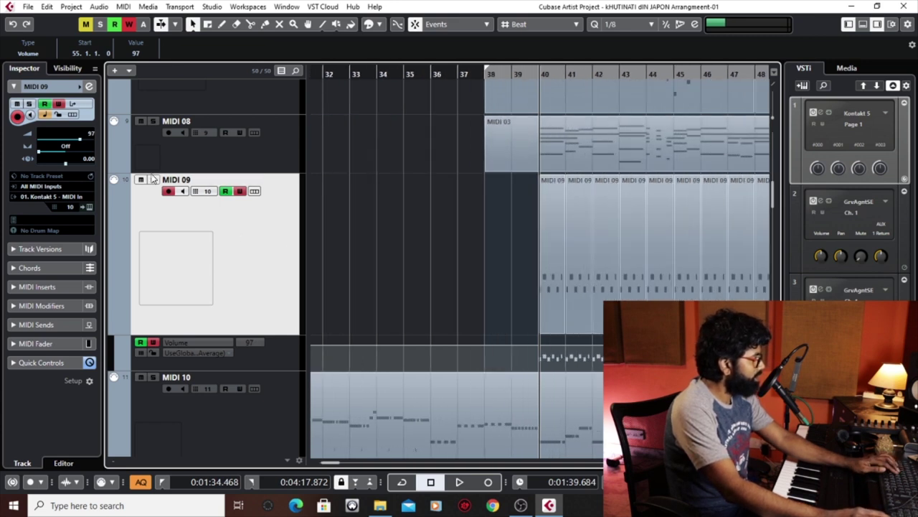
{"action": "key", "text": "space"}
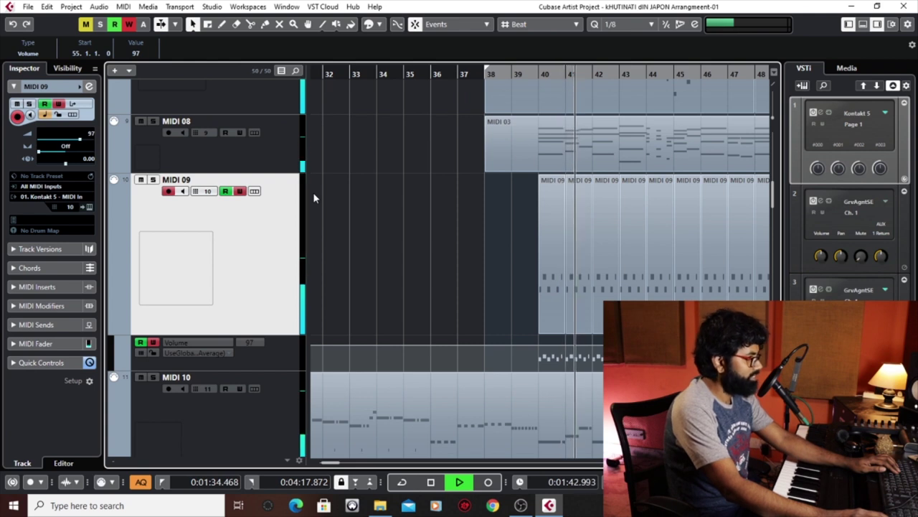
Step: Lower MIDI 09's Volume automation before bar 55 to 56 and move the playback position to bar 55
{"action": "key", "text": "g"}
{"action": "key", "text": "g"}
{"action": "key", "text": "g"}
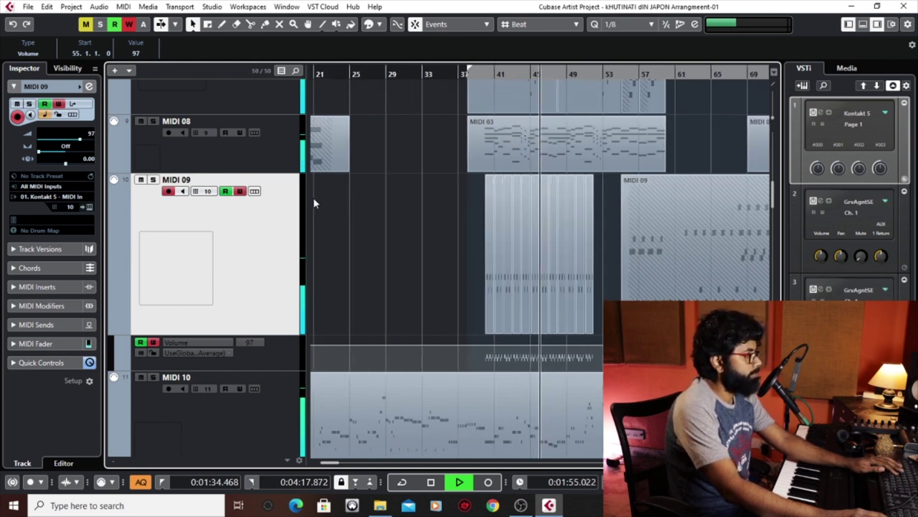
{"action": "key", "text": "h"}
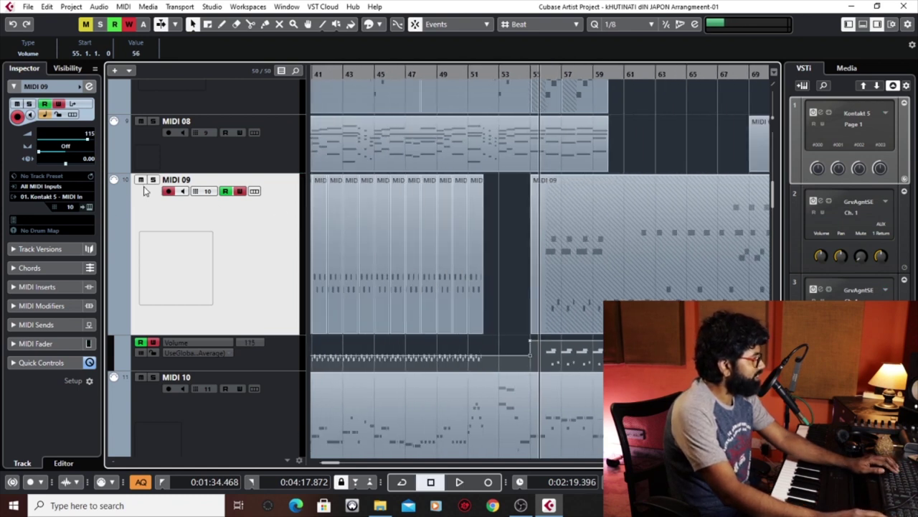
Step: Solo MIDI 09 and listen to its long clip starting at bar 55
{"action": "left_click", "coordinate": [153, 181]}
{"action": "key", "text": "space"}
{"action": "key", "text": "h"}
{"action": "key", "text": "h"}
{"action": "key", "text": "h"}
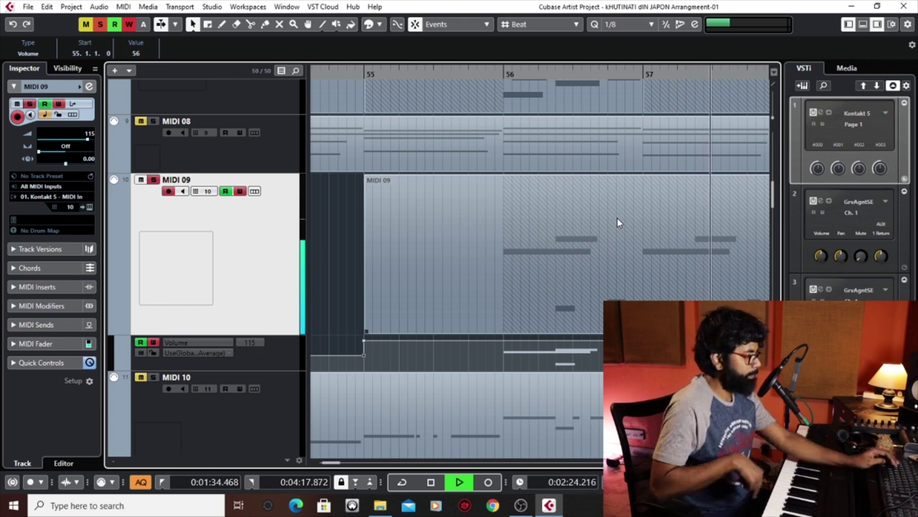
{"action": "key", "text": "g"}
{"action": "key", "text": "g"}
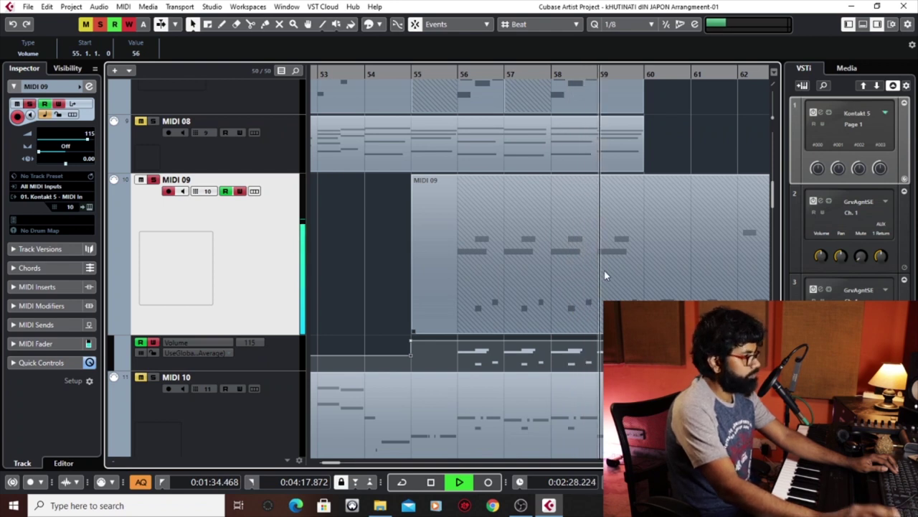
{"action": "key", "text": "g"}
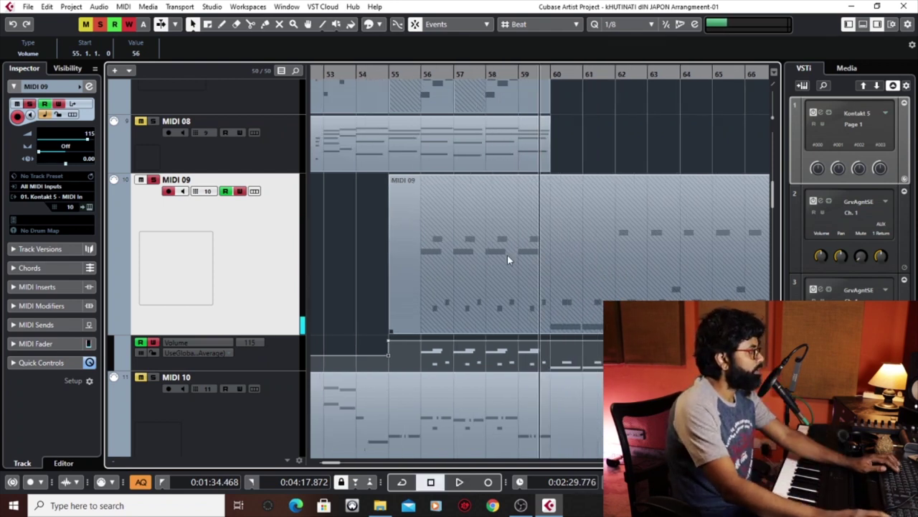
Step: Turn off solo on MIDI 09 and raise its Volume automation at bar 55 to 127, playing the mix to check
{"action": "key", "text": "space"}
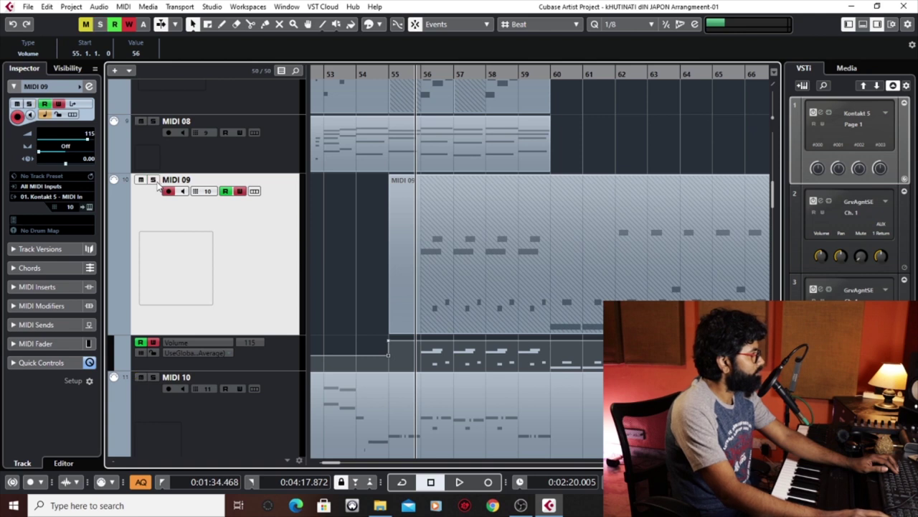
{"action": "key", "text": "space"}
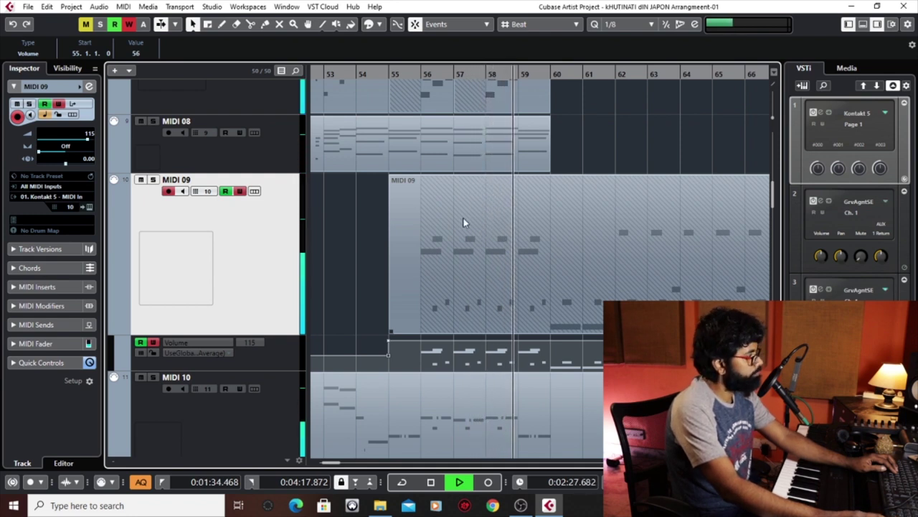
{"action": "left_click", "coordinate": [389, 343]}
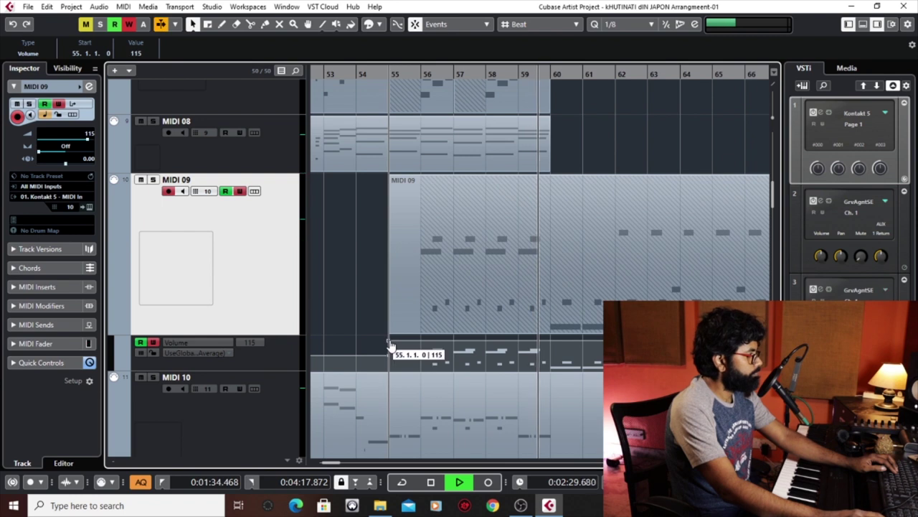
{"action": "key", "text": "space"}
{"action": "left_click", "coordinate": [419, 74]}
{"action": "left_click_drag", "start_coordinate": [419, 74], "coordinate": [608, 125]}
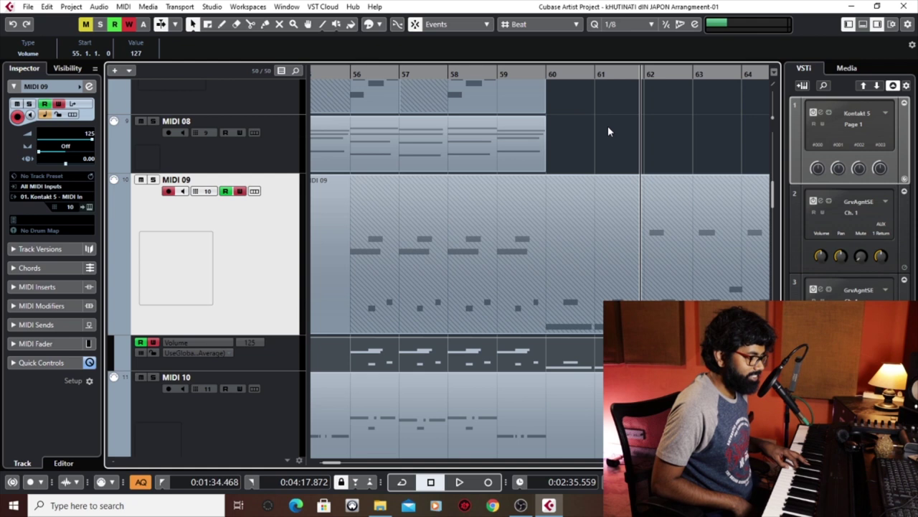
Step: Solo MIDI 09 and listen to its long clip from about bar 60
{"action": "key", "text": "KP_1"}
{"action": "key", "text": "g"}
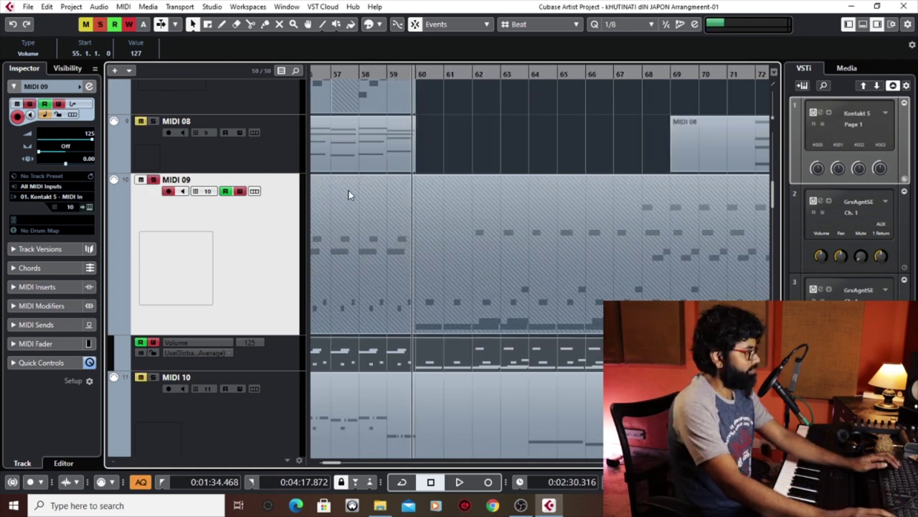
{"action": "key", "text": "space"}
{"action": "key", "text": "h"}
{"action": "key", "text": "h"}
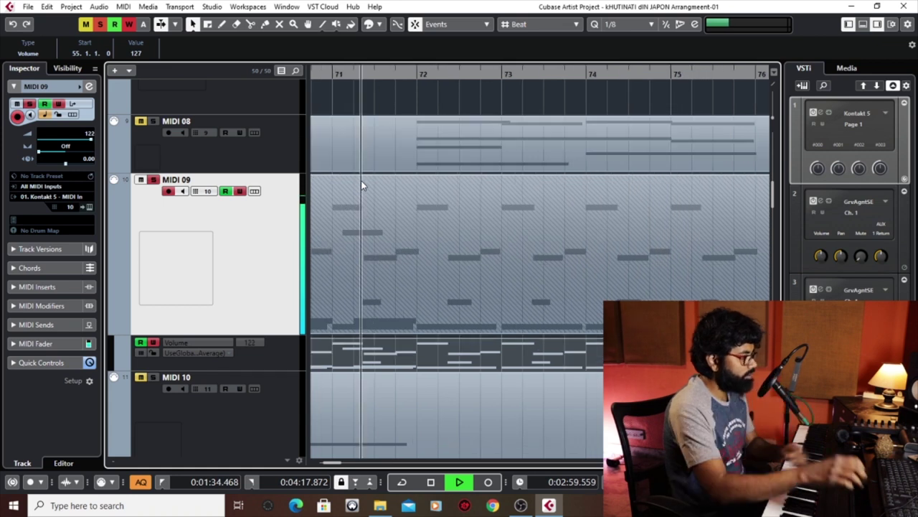
{"action": "key", "text": "g"}
{"action": "key", "text": "g"}
Step: Turn off solo on MIDI 09 and play the full arrangement through bar 75
{"action": "key", "text": "space"}
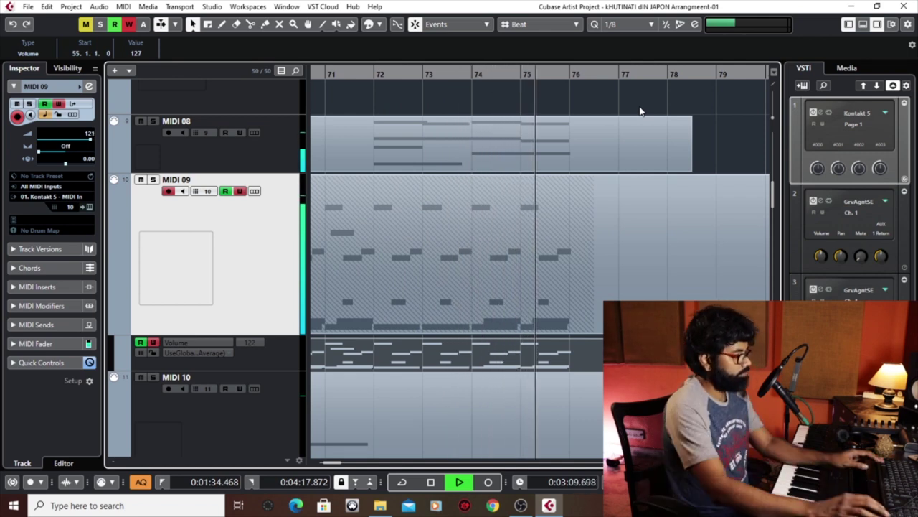
{"action": "key", "text": "g"}
{"action": "key", "text": "g"}
{"action": "key", "text": "g"}
{"action": "key", "text": "g"}
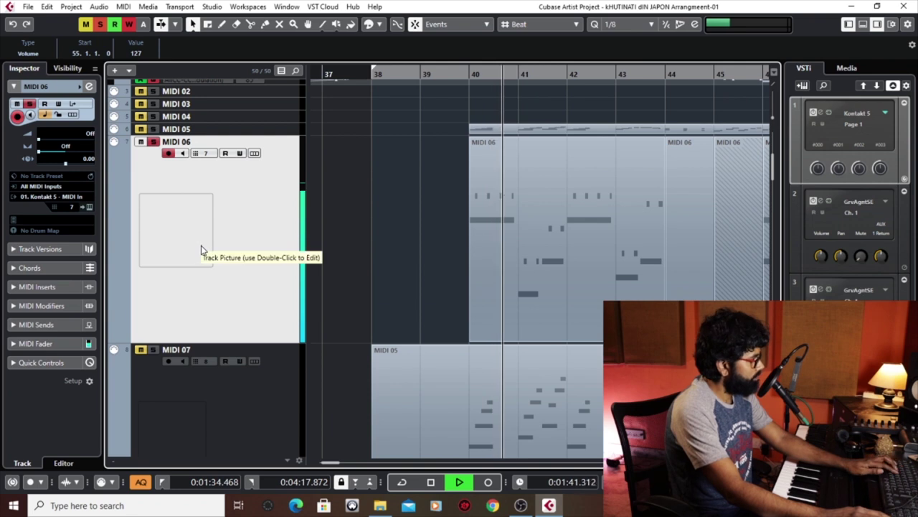
Step: Listen to MIDI 06 soloed, following its clips from bar 40 to about bar 43
{"action": "key", "text": "g"}
{"action": "key", "text": "g"}
{"action": "key", "text": "g"}
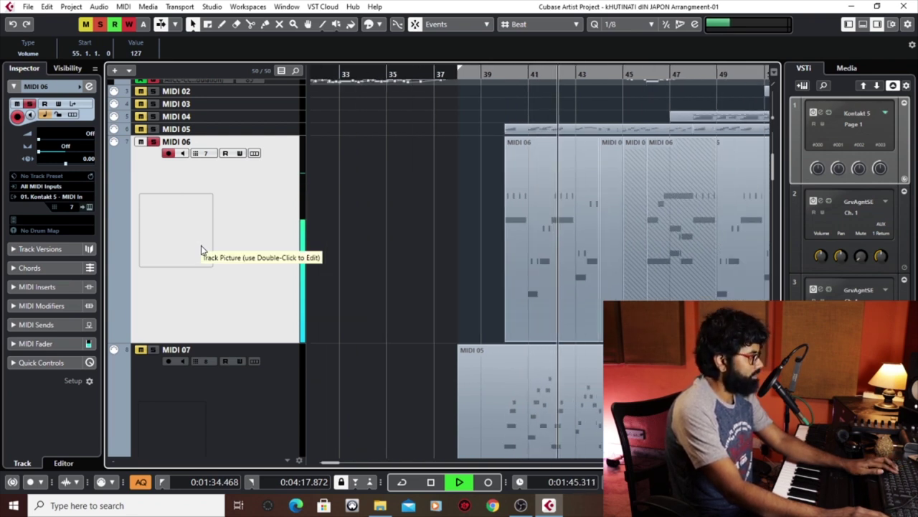
{"action": "key", "text": "h"}
{"action": "key", "text": "h"}
{"action": "key", "text": "h"}
{"action": "key", "text": "g"}
{"action": "key", "text": "g"}
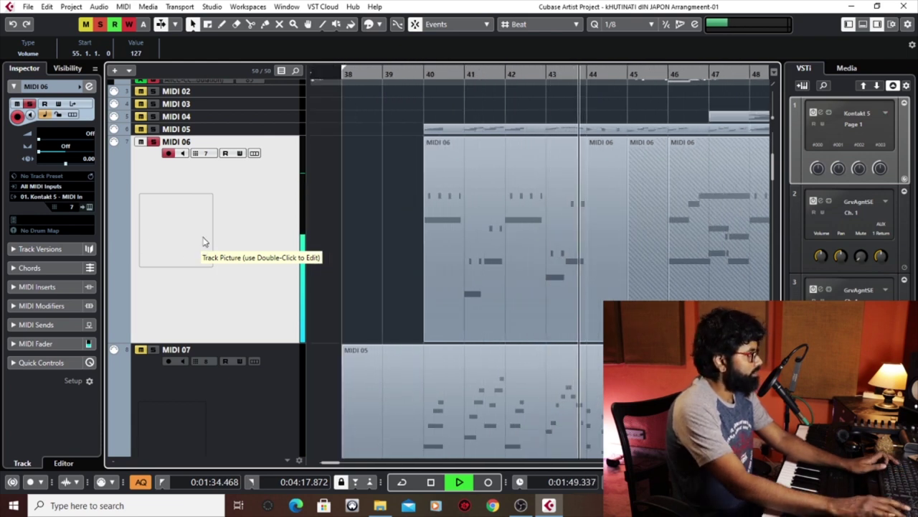
Step: Turn off solo on MIDI 06 and play the full arrangement again from bar 40
{"action": "key", "text": "space"}
{"action": "key", "text": "KP_0"}
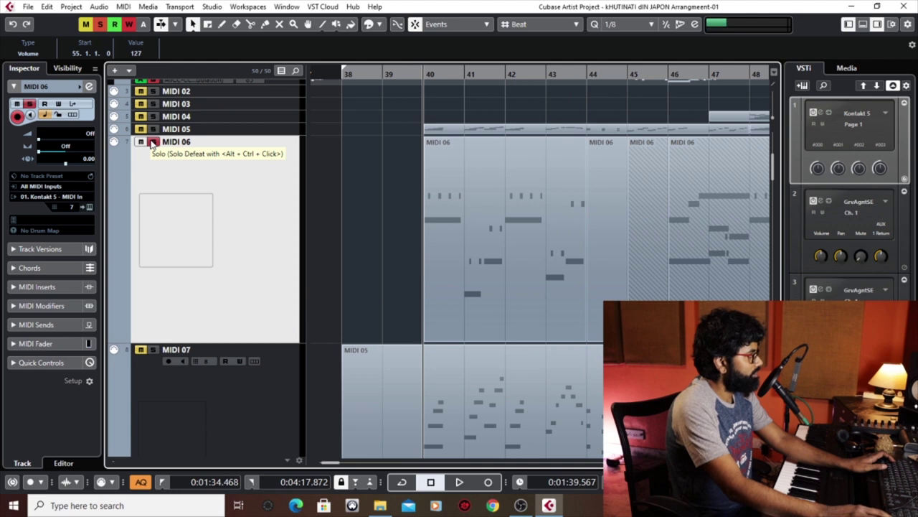
{"action": "left_click", "coordinate": [152, 142]}
{"action": "key", "text": "space"}
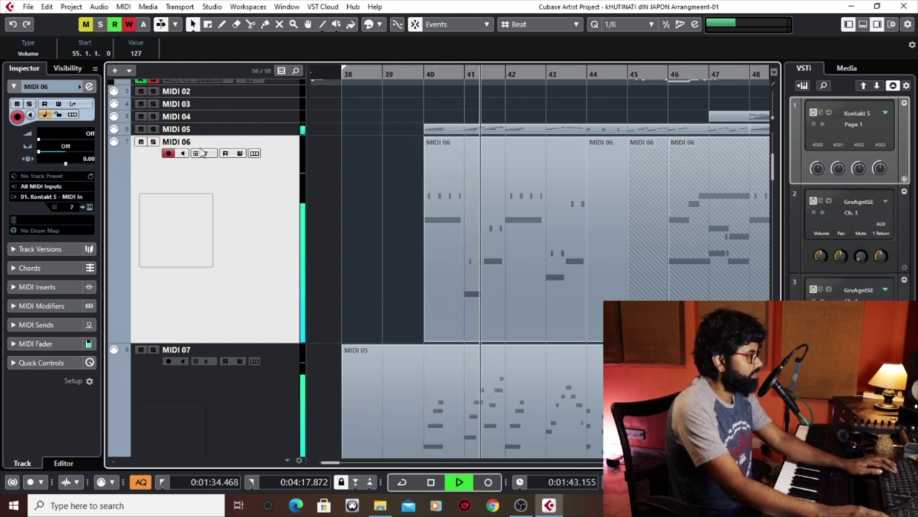
{"action": "scroll", "coordinate": [202, 153], "scroll_direction": "down", "scroll_amount": 2}
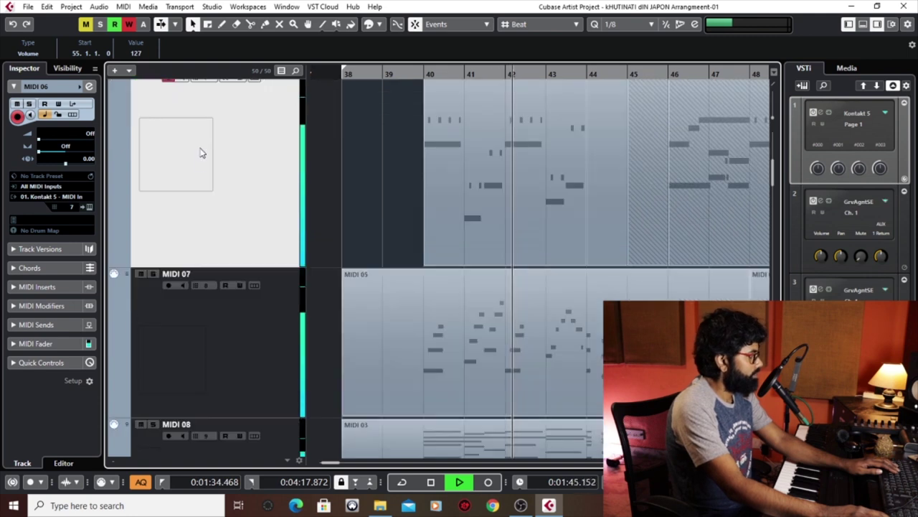
Step: Solo and select MIDI 07, and listen to its part from bar 40
{"action": "key", "text": "space"}
{"action": "key", "text": "KP_0"}
{"action": "key", "text": "space"}
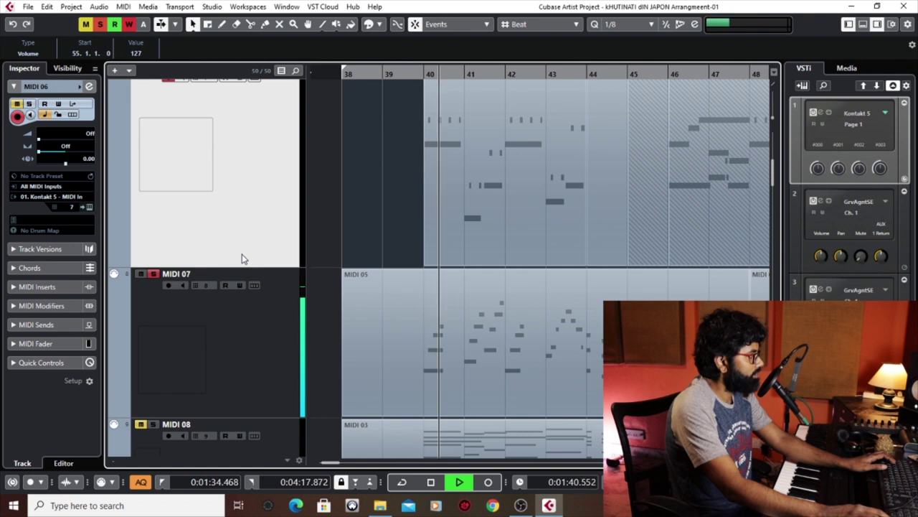
{"action": "left_click", "coordinate": [240, 324]}
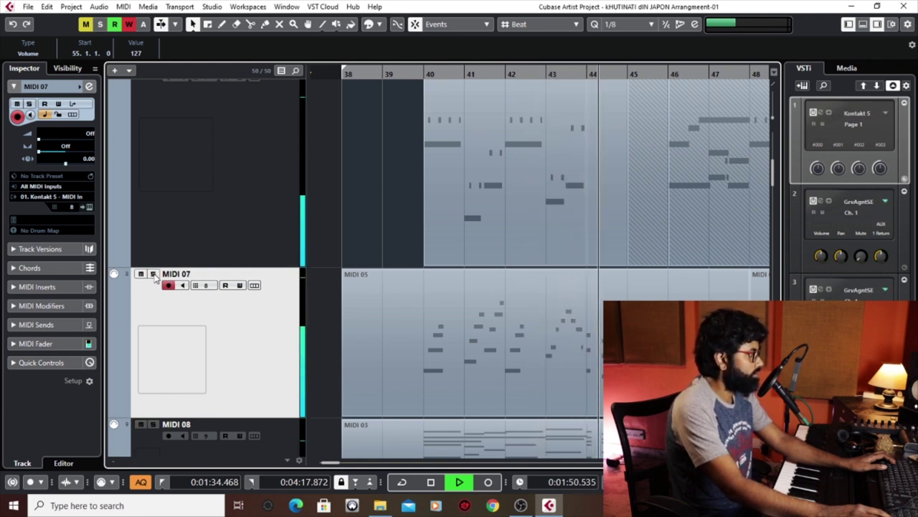
Step: Solo MIDI 07 again together with MIDI 06 and MIDI 08, and listen to the three parts combined
{"action": "left_click", "coordinate": [153, 274]}
{"action": "scroll", "coordinate": [154, 278], "scroll_direction": "down", "scroll_amount": 2}
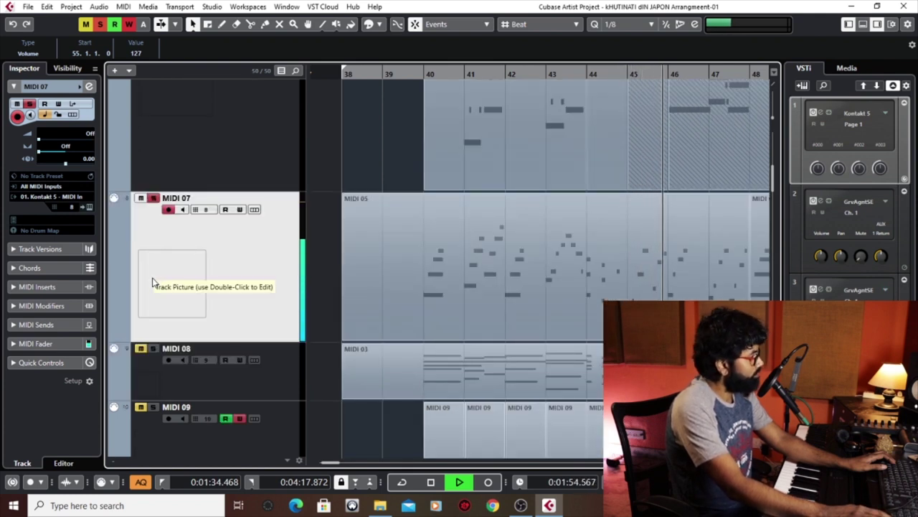
{"action": "scroll", "coordinate": [248, 155], "scroll_direction": "up", "scroll_amount": 4}
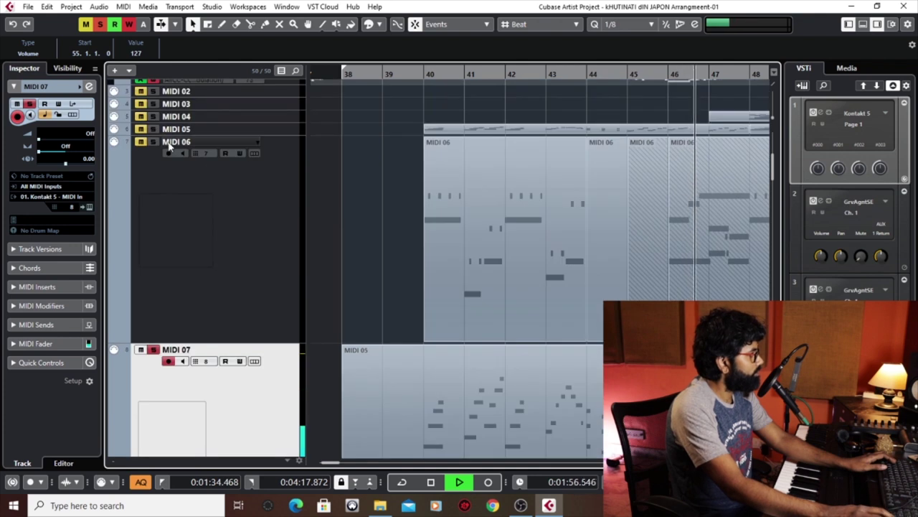
{"action": "scroll", "coordinate": [180, 227], "scroll_direction": "down", "scroll_amount": 2}
{"action": "scroll", "coordinate": [363, 218], "scroll_direction": "down", "scroll_amount": 3, "text": "ctrl"}
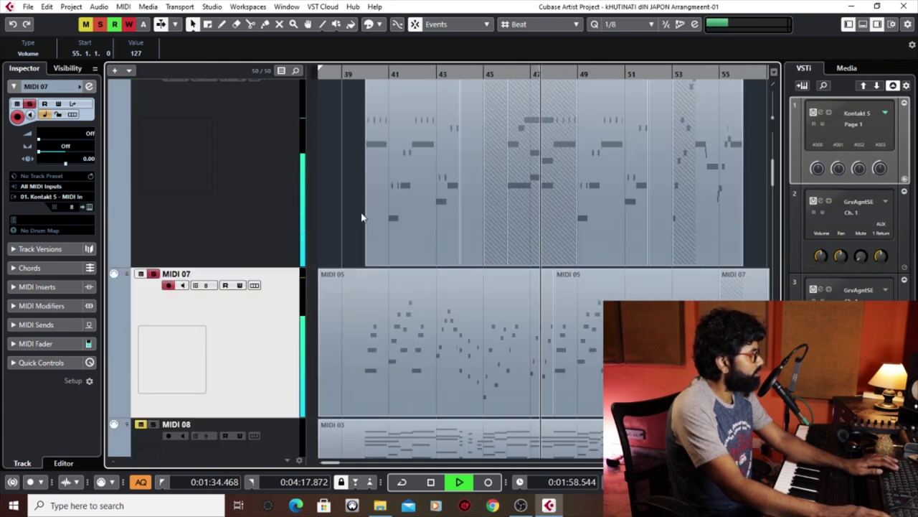
{"action": "scroll", "coordinate": [362, 217], "scroll_direction": "down", "scroll_amount": 4}
{"action": "left_click", "coordinate": [156, 278]}
{"action": "left_click", "coordinate": [260, 304]}
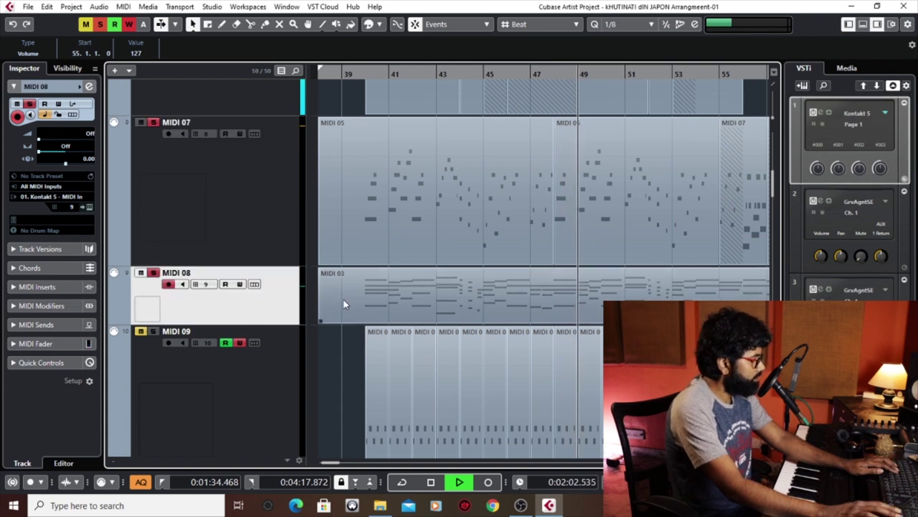
Step: Add MIDI 09 to the soloed tracks and listen to the combined parts up to about bar 53
{"action": "scroll", "coordinate": [346, 297], "scroll_direction": "down", "scroll_amount": 2}
{"action": "scroll", "coordinate": [338, 242], "scroll_direction": "down", "scroll_amount": 2}
{"action": "scroll", "coordinate": [338, 242], "scroll_direction": "down", "scroll_amount": 2, "text": "ctrl"}
{"action": "scroll", "coordinate": [384, 234], "scroll_direction": "up", "scroll_amount": 2}
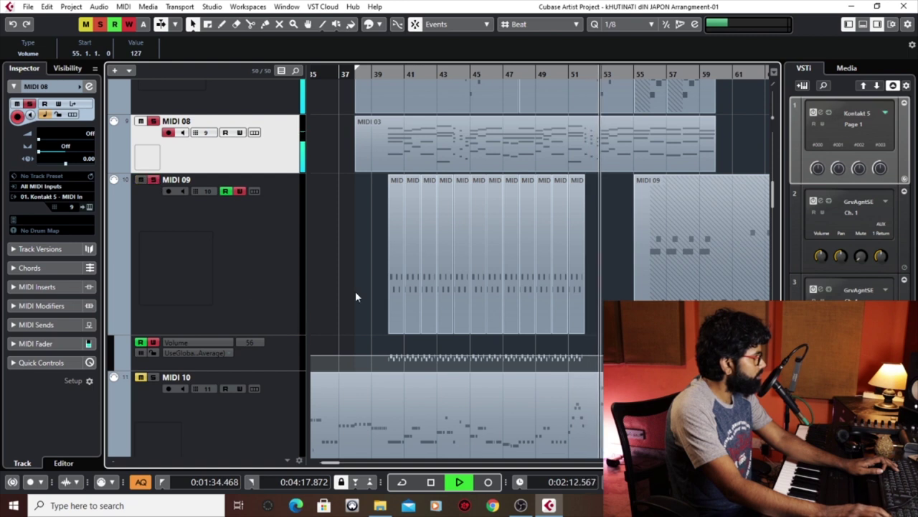
{"action": "scroll", "coordinate": [450, 218], "scroll_direction": "up", "scroll_amount": 3}
{"action": "scroll", "coordinate": [499, 200], "scroll_direction": "down", "scroll_amount": 4}
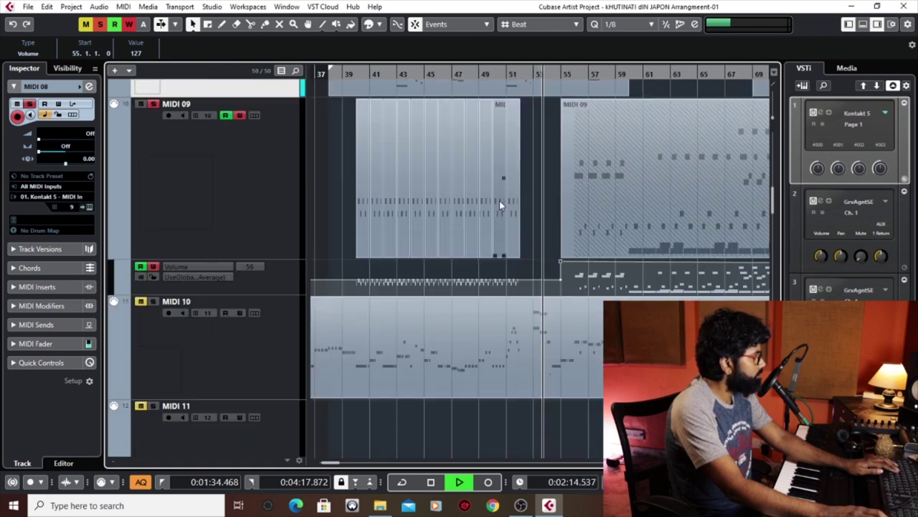
Step: Examine the soloed MIDI 06 to MIDI 09 clips as they play through bars 54 to 60, and stop playback
{"action": "scroll", "coordinate": [500, 199], "scroll_direction": "down", "scroll_amount": 2}
{"action": "scroll", "coordinate": [527, 307], "scroll_direction": "up", "scroll_amount": 2}
{"action": "scroll", "coordinate": [526, 292], "scroll_direction": "down", "scroll_amount": 2}
{"action": "scroll", "coordinate": [526, 292], "scroll_direction": "up", "scroll_amount": 6}
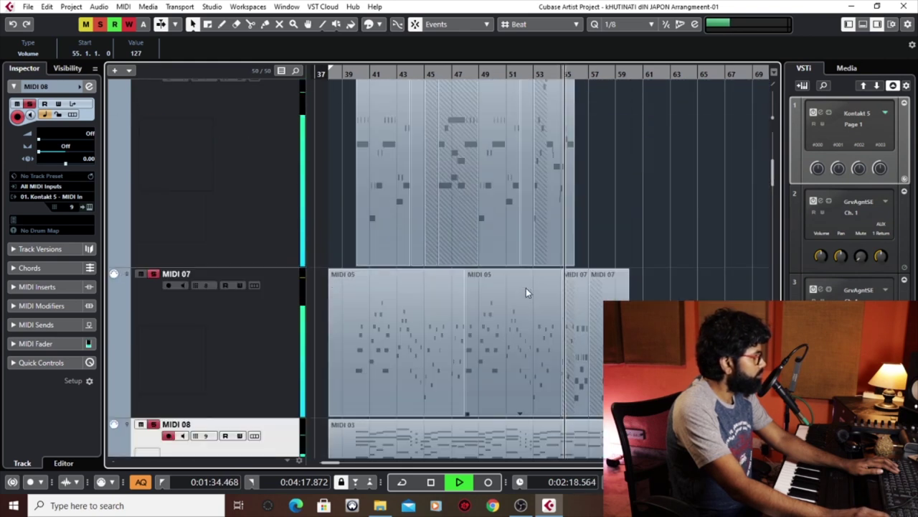
{"action": "scroll", "coordinate": [526, 292], "scroll_direction": "up", "scroll_amount": 2}
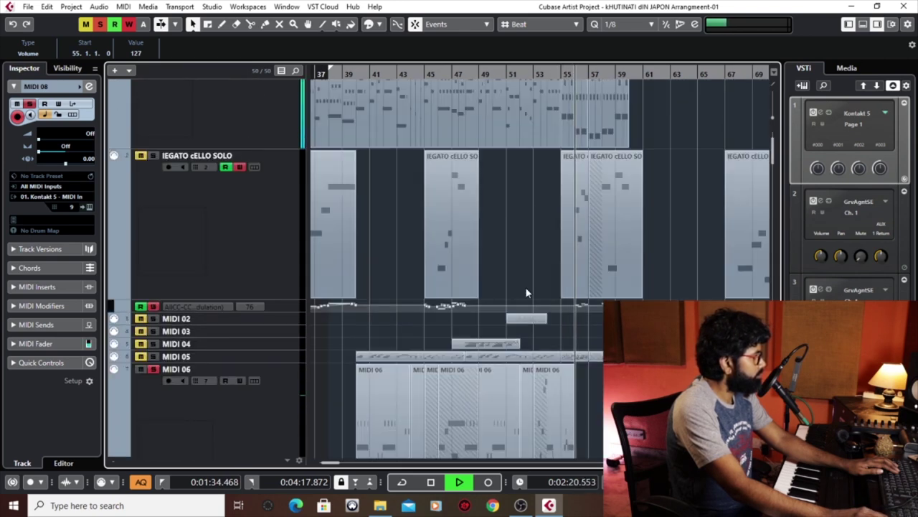
{"action": "scroll", "coordinate": [527, 292], "scroll_direction": "up", "scroll_amount": 2}
{"action": "scroll", "coordinate": [526, 292], "scroll_direction": "down", "scroll_amount": 12}
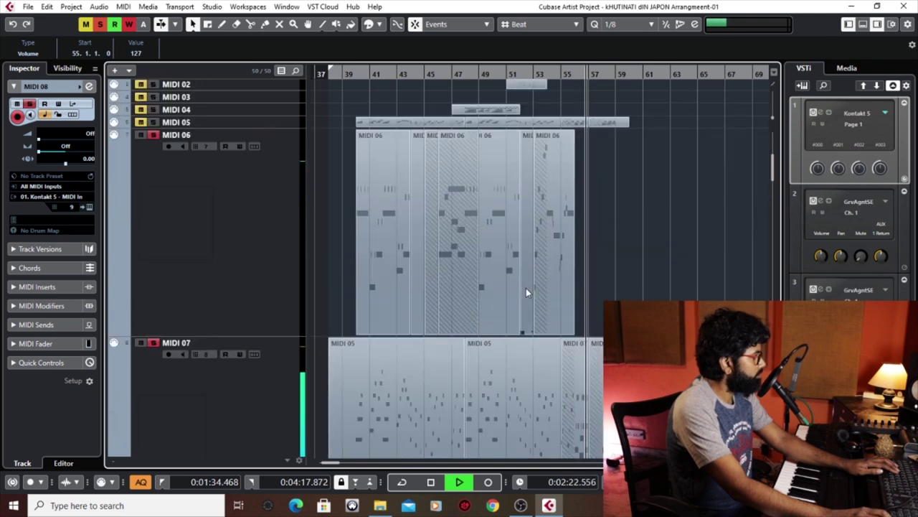
{"action": "key", "text": "h"}
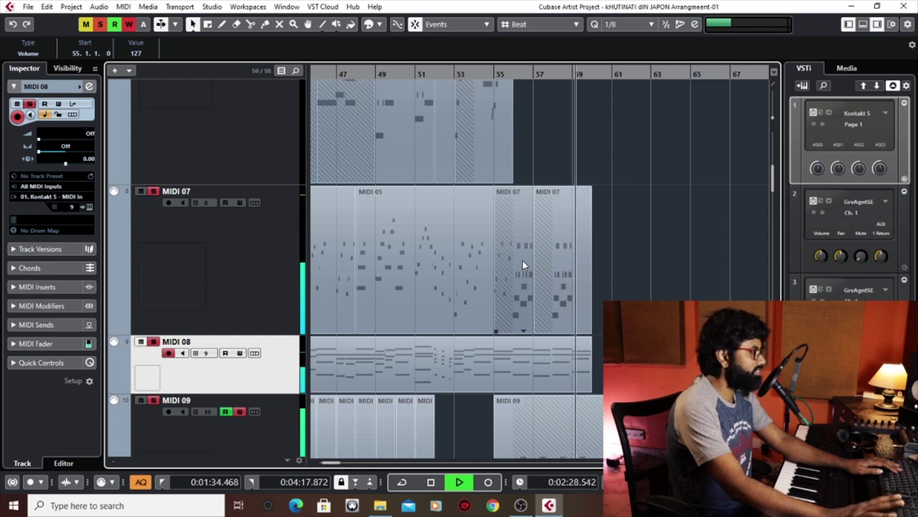
{"action": "scroll", "coordinate": [521, 255], "scroll_direction": "down", "scroll_amount": 4}
{"action": "key", "text": "g"}
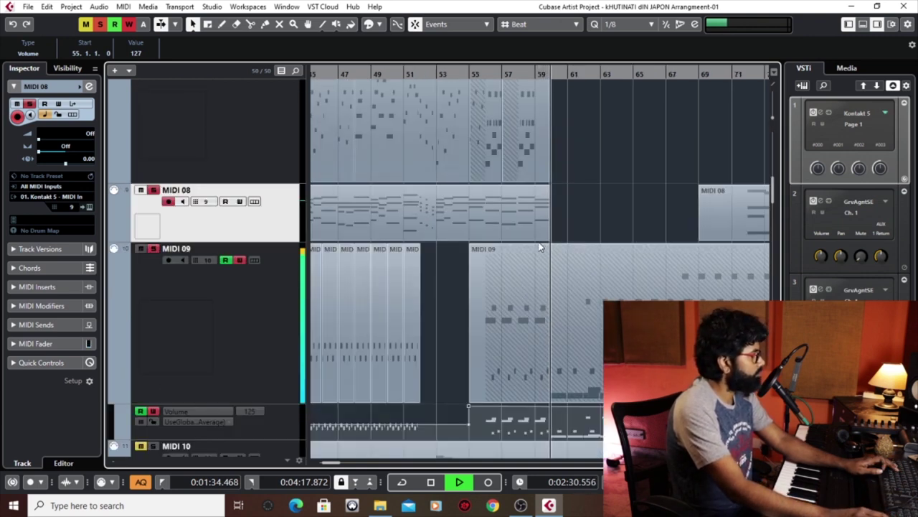
{"action": "key", "text": "g"}
{"action": "key", "text": "g"}
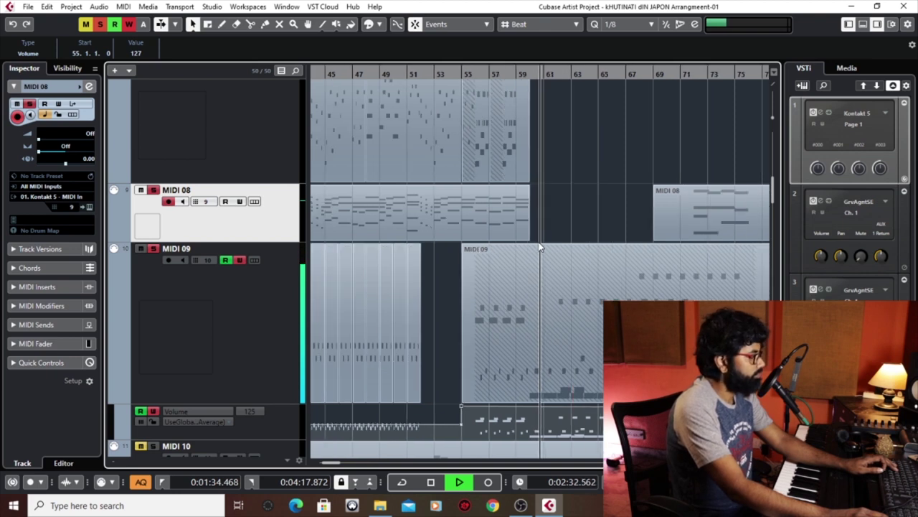
{"action": "key", "text": "g"}
{"action": "key", "text": "g"}
{"action": "key", "text": "space"}
Step: Clear the solos on MIDI 06 to MIDI 09 and select the MIDI 02 track
{"action": "scroll", "coordinate": [460, 124], "scroll_direction": "up", "scroll_amount": 6}
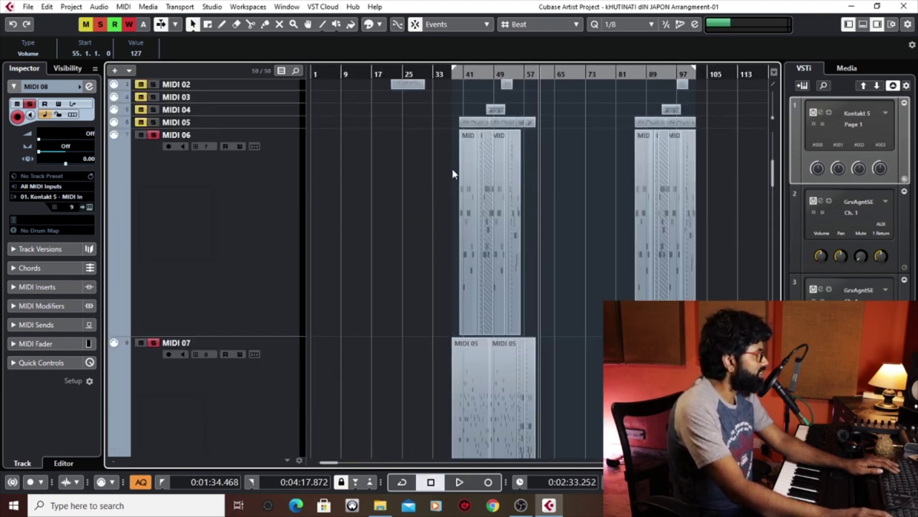
{"action": "left_click", "coordinate": [455, 94]}
{"action": "scroll", "coordinate": [505, 199], "scroll_direction": "up", "scroll_amount": 3}
{"action": "scroll", "coordinate": [505, 199], "scroll_direction": "down", "scroll_amount": 3}
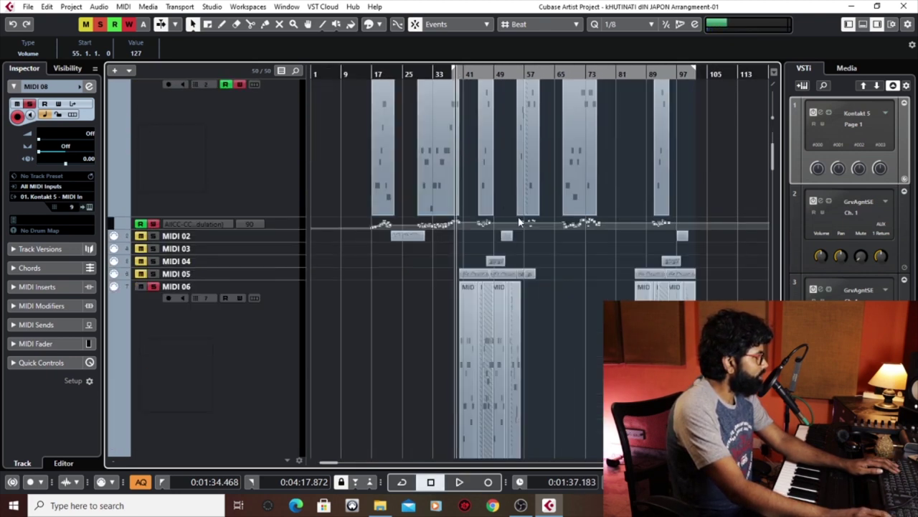
{"action": "scroll", "coordinate": [431, 267], "scroll_direction": "up", "scroll_amount": 3}
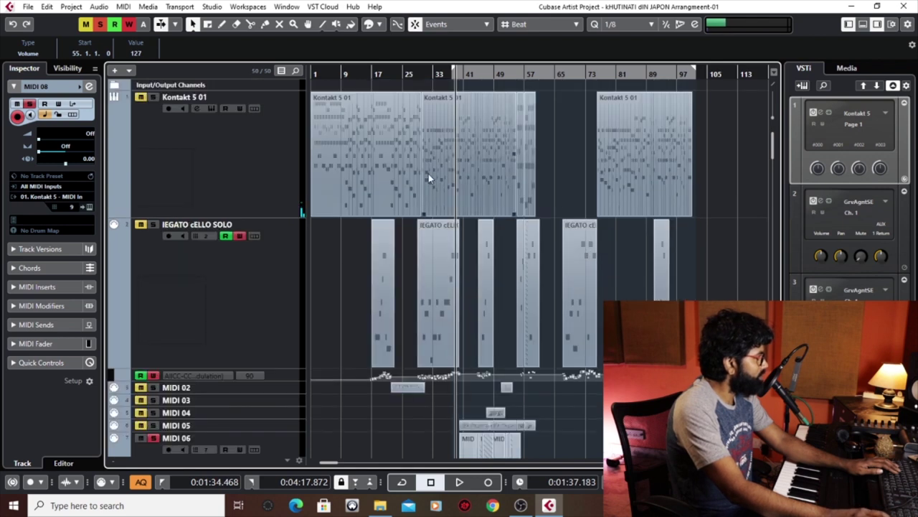
{"action": "scroll", "coordinate": [244, 237], "scroll_direction": "down", "scroll_amount": 2}
{"action": "left_click", "coordinate": [235, 316]}
{"action": "key", "text": "h"}
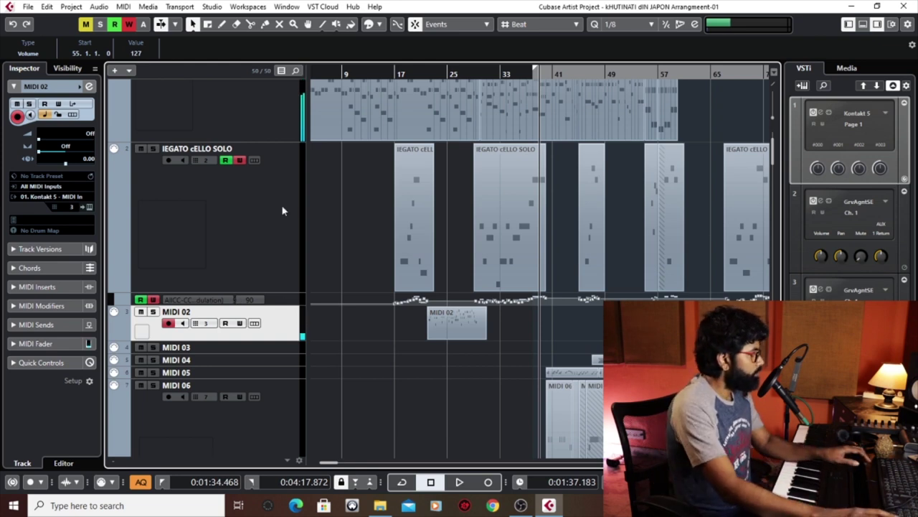
Step: Solo MIDI 02 and listen to its clip from its start near bar 22
{"action": "left_click", "coordinate": [152, 312]}
{"action": "left_click", "coordinate": [427, 74]}
{"action": "key", "text": "space"}
{"action": "key", "text": "h"}
{"action": "key", "text": "h"}
{"action": "key", "text": "h"}
{"action": "key", "text": "h"}
{"action": "key", "text": "h"}
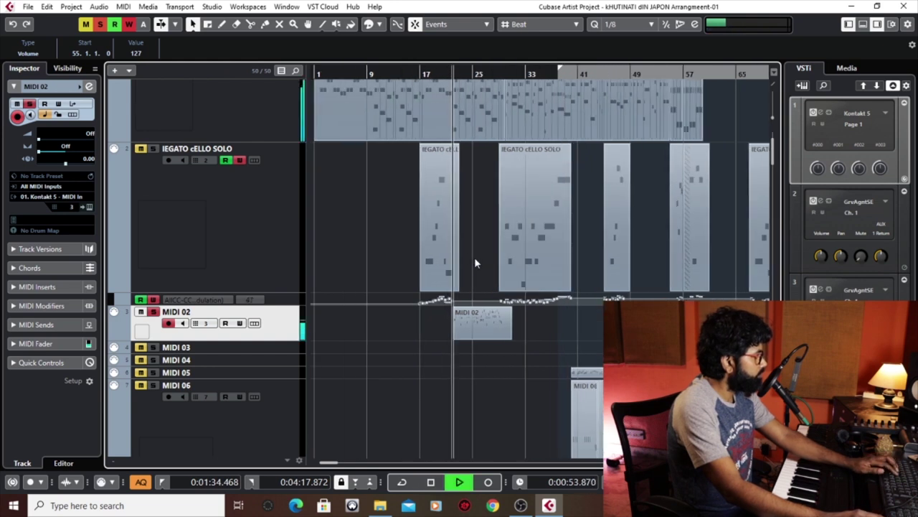
{"action": "key", "text": "g"}
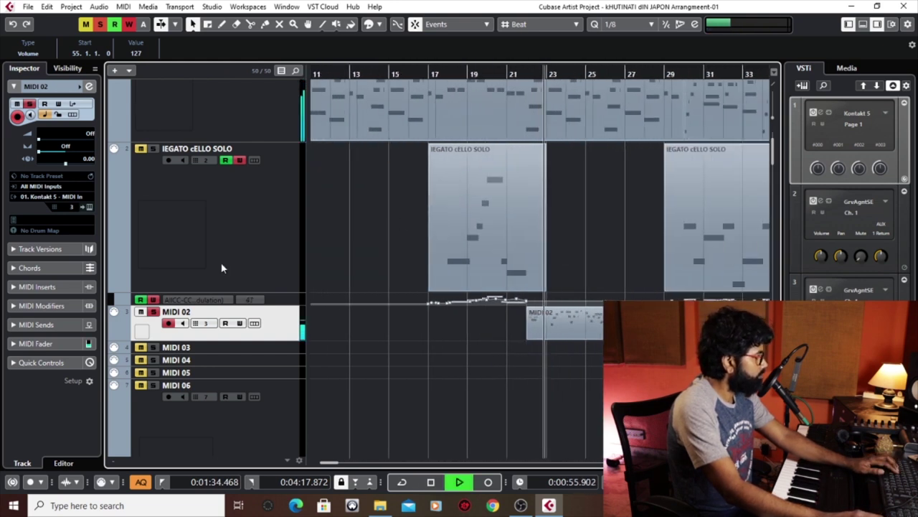
Step: Turn off solo on MIDI 02 and examine the other tracks' clips while the full arrangement plays from bar 25
{"action": "left_click", "coordinate": [158, 315]}
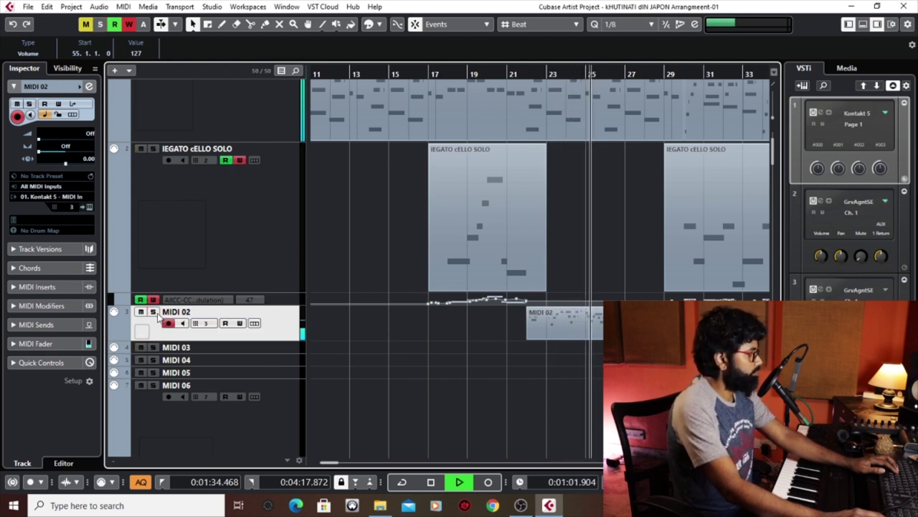
{"action": "scroll", "coordinate": [576, 286], "scroll_direction": "down", "scroll_amount": 3}
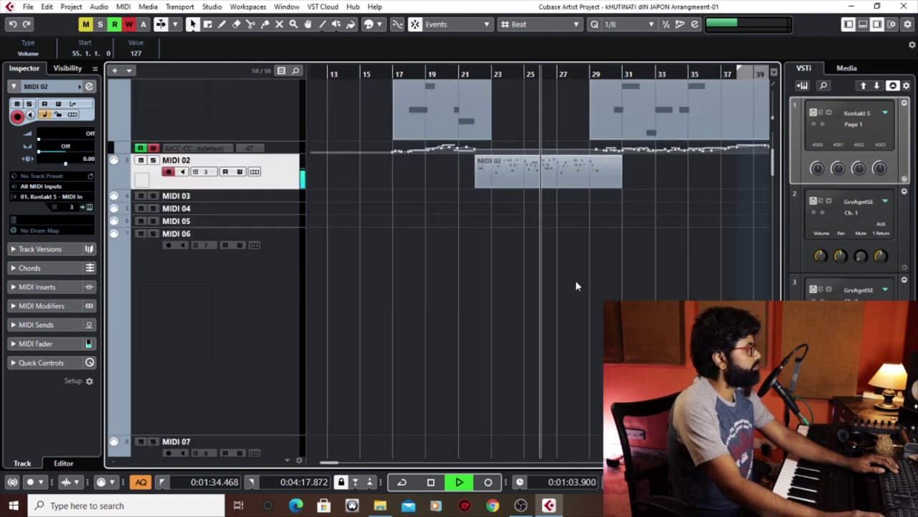
{"action": "scroll", "coordinate": [576, 286], "scroll_direction": "down", "scroll_amount": 3}
{"action": "scroll", "coordinate": [465, 267], "scroll_direction": "down", "scroll_amount": 3}
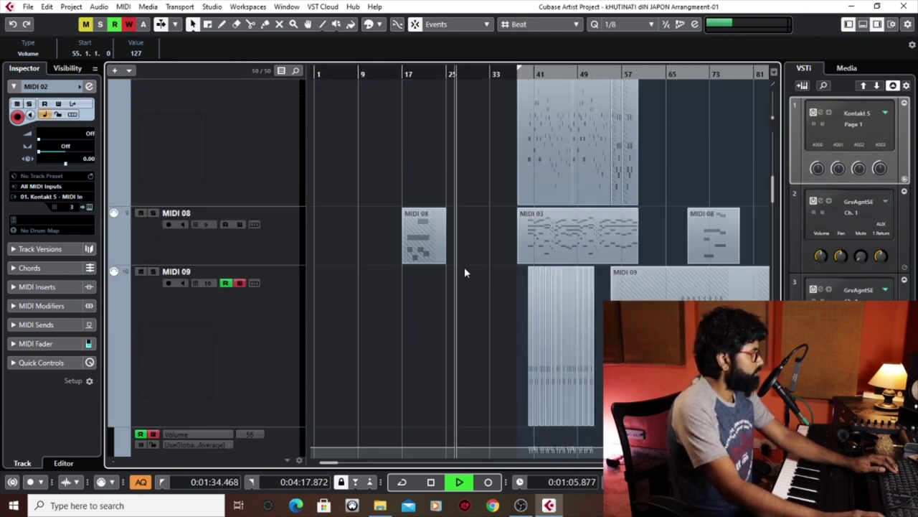
{"action": "scroll", "coordinate": [465, 269], "scroll_direction": "up", "scroll_amount": 3}
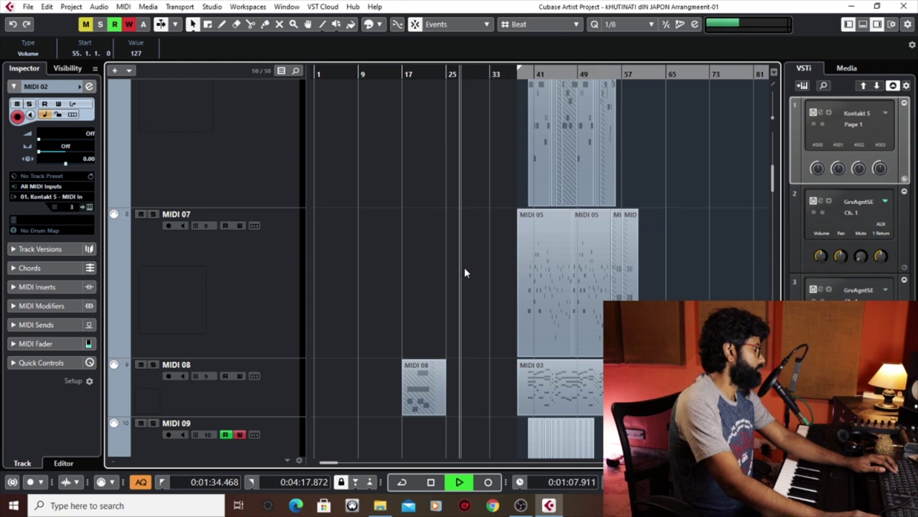
{"action": "scroll", "coordinate": [465, 271], "scroll_direction": "up", "scroll_amount": 6}
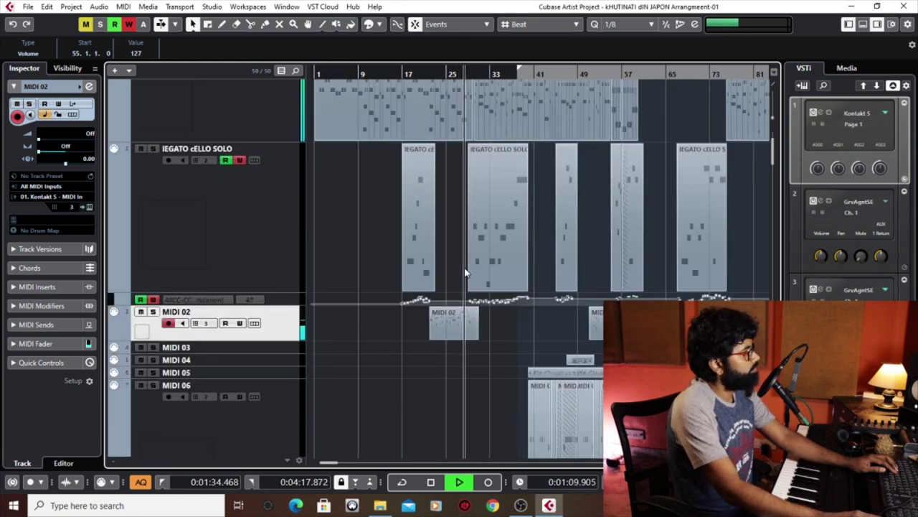
{"action": "scroll", "coordinate": [465, 273], "scroll_direction": "down", "scroll_amount": 10}
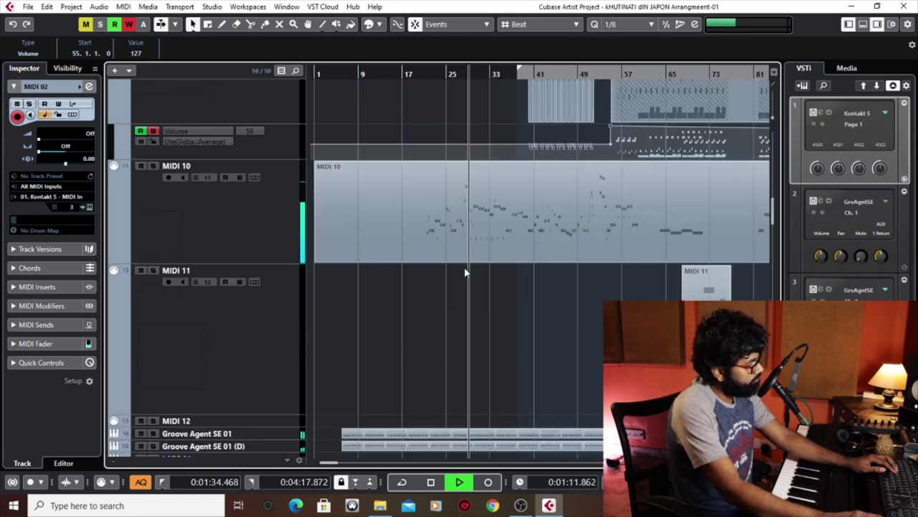